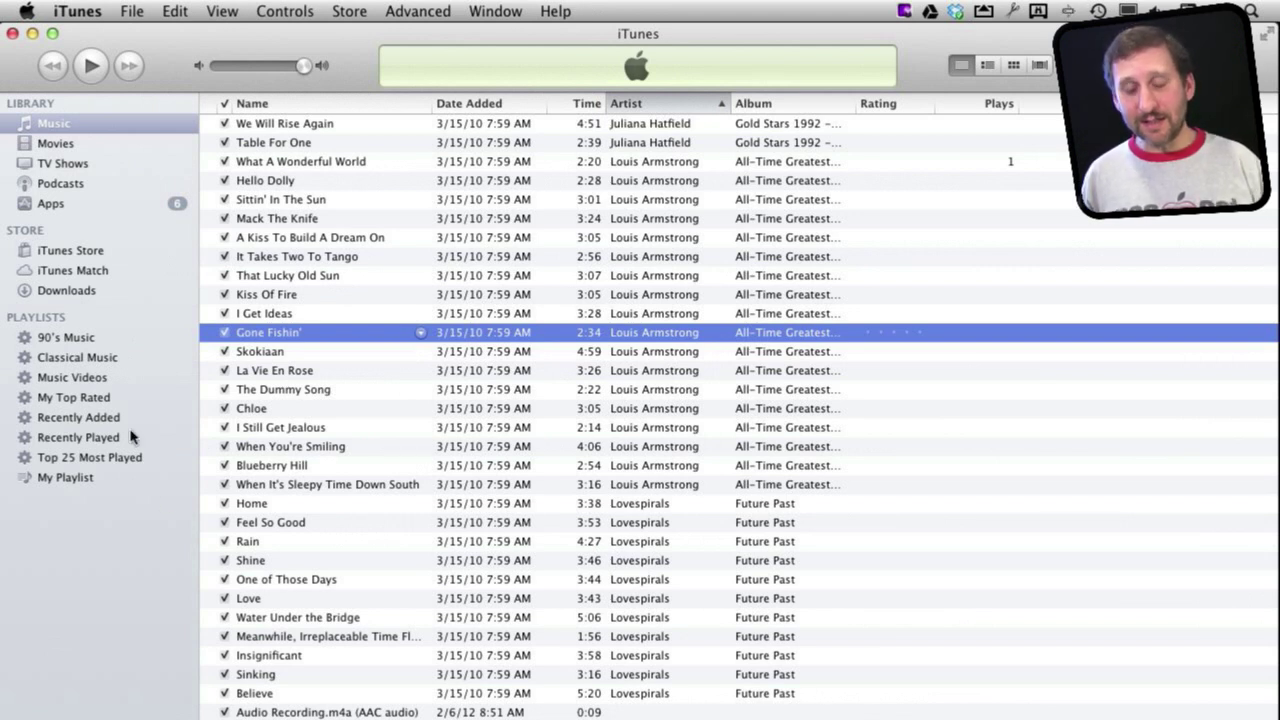
Create an empty playlist named 'Mix Tape', then go back to the Music library
click(132, 12)
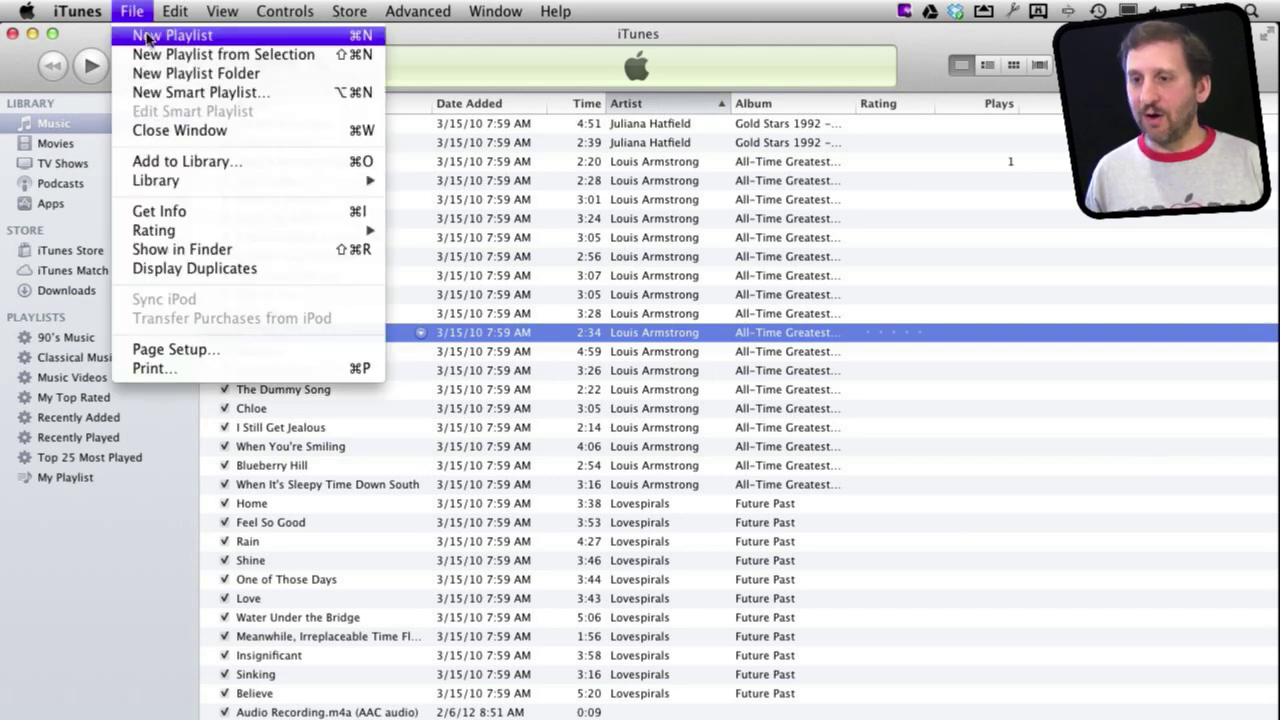
click(147, 36)
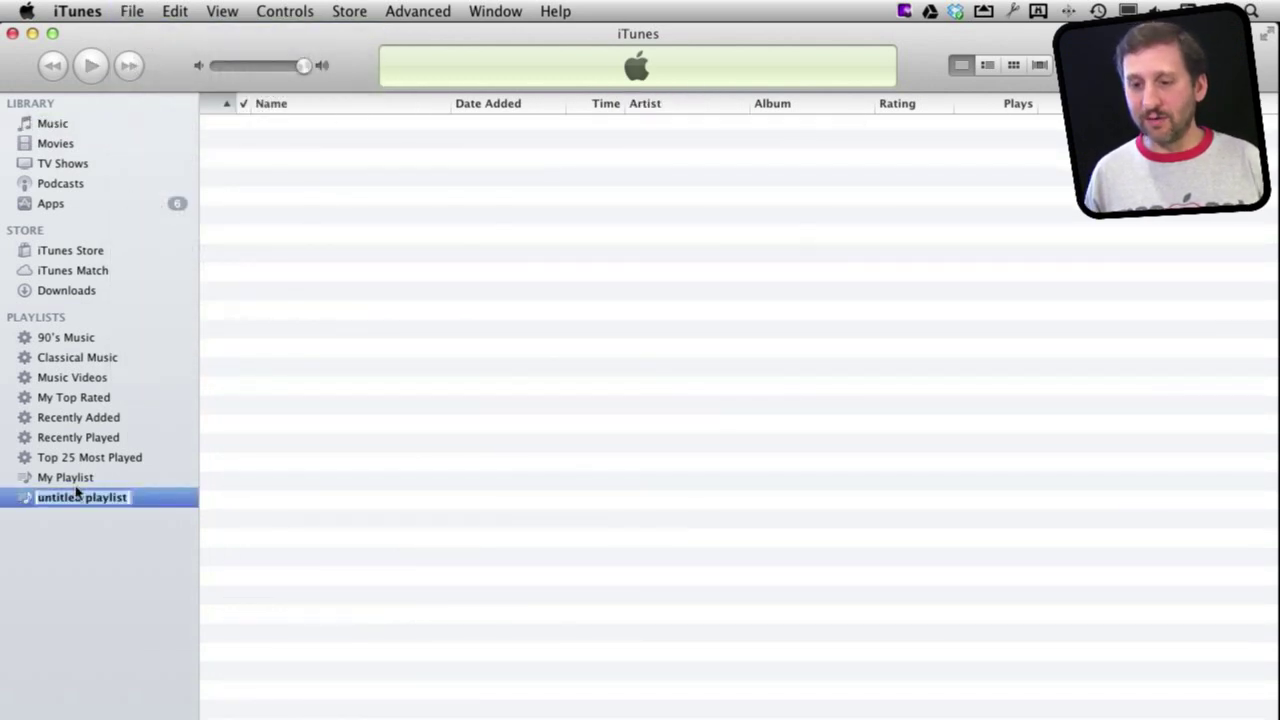
text(Mix T)
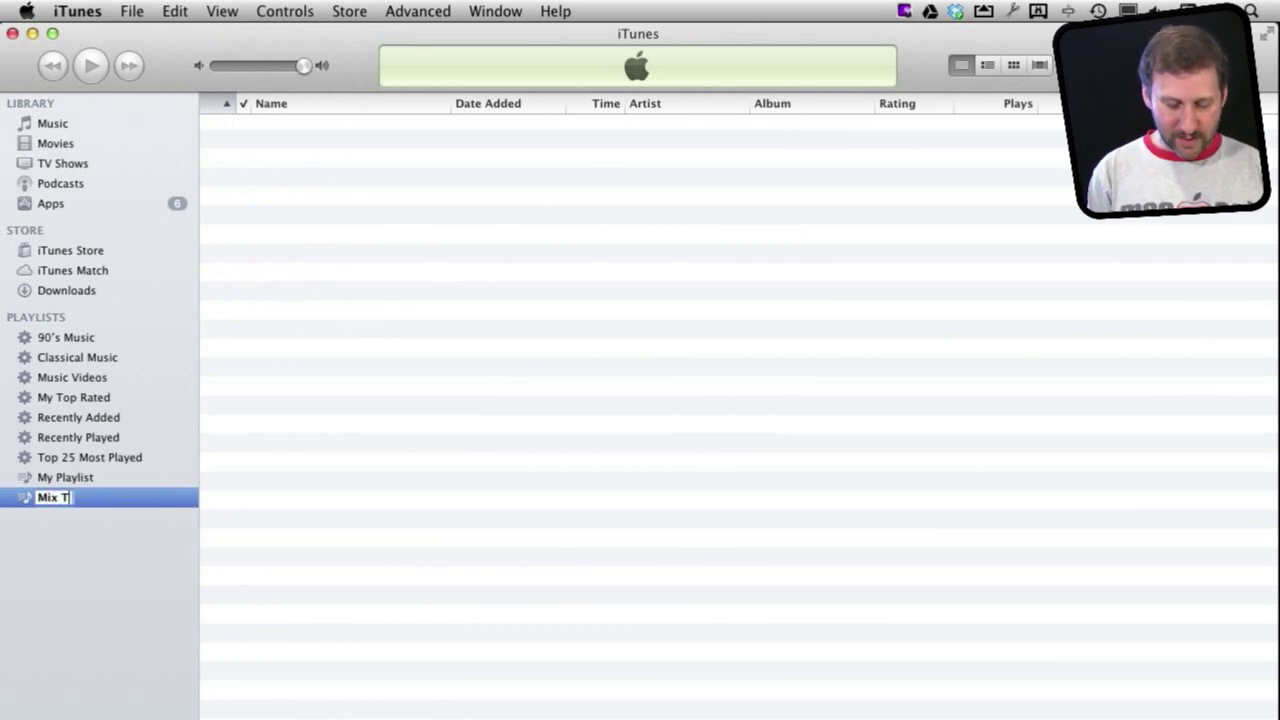
text(ape)
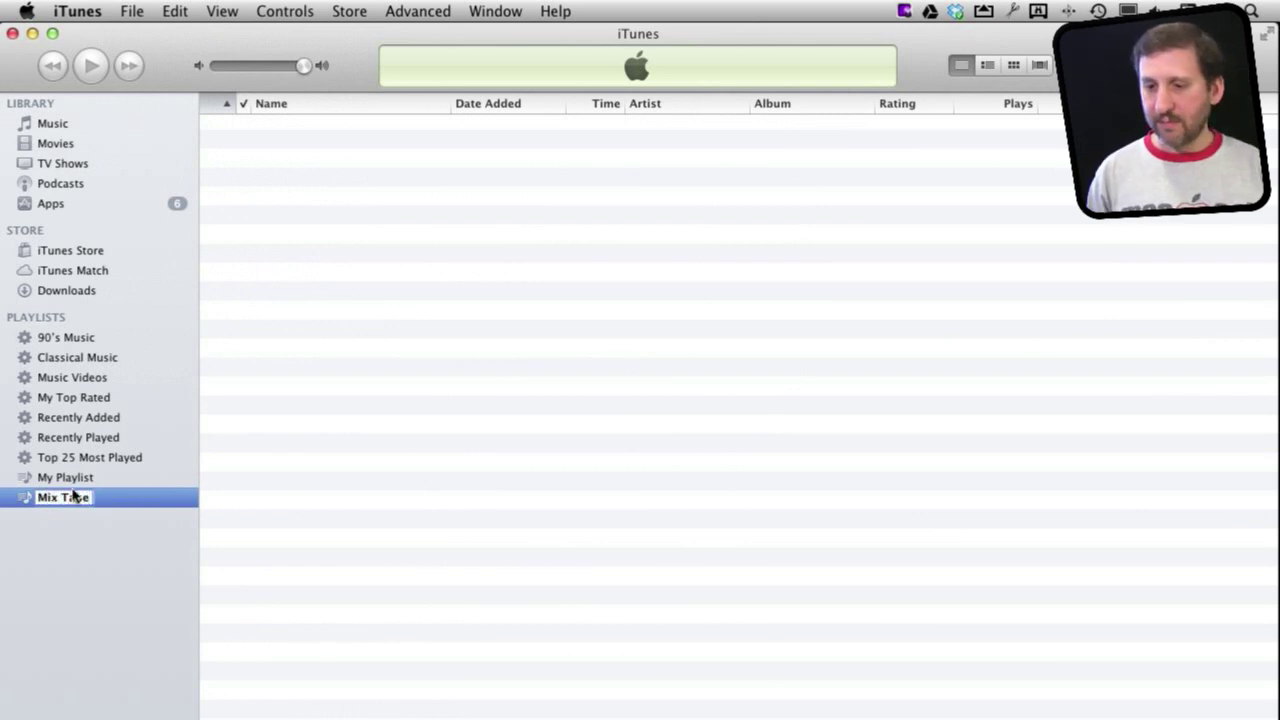
key(Return)
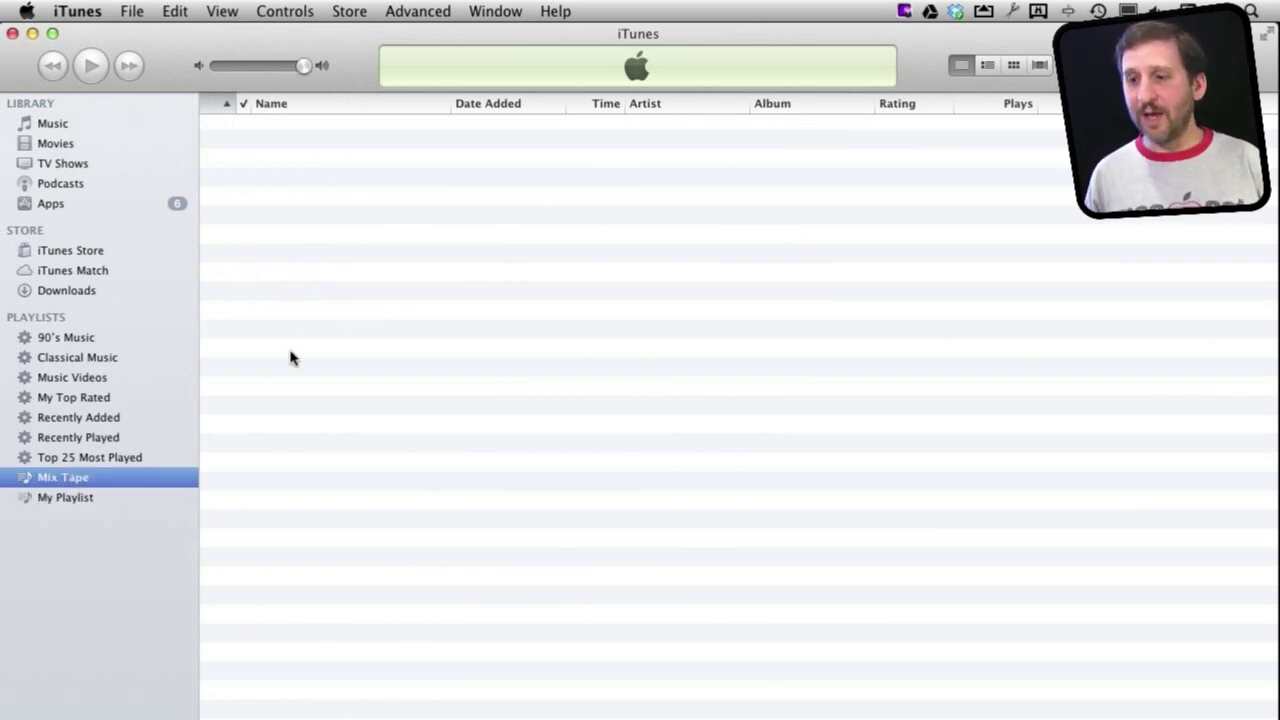
click(80, 126)
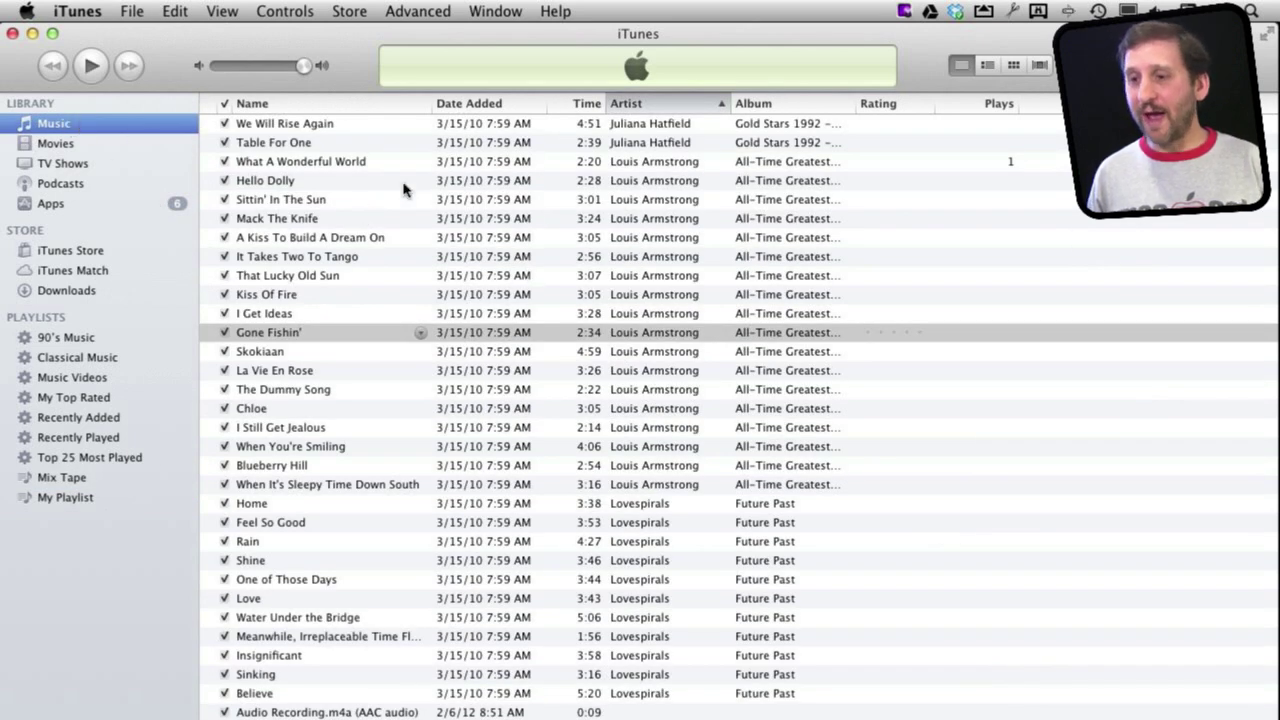
Drag What A Wonderful World, Feel So Good, Michelle and Universal Heartbeat onto Mix Tape
click(327, 163)
mouse_move(327, 163)
mouse_down()
mouse_move(271, 171)
mouse_move(137, 294)
mouse_move(60, 340)
mouse_move(55, 460)
mouse_move(42, 480)
mouse_up()
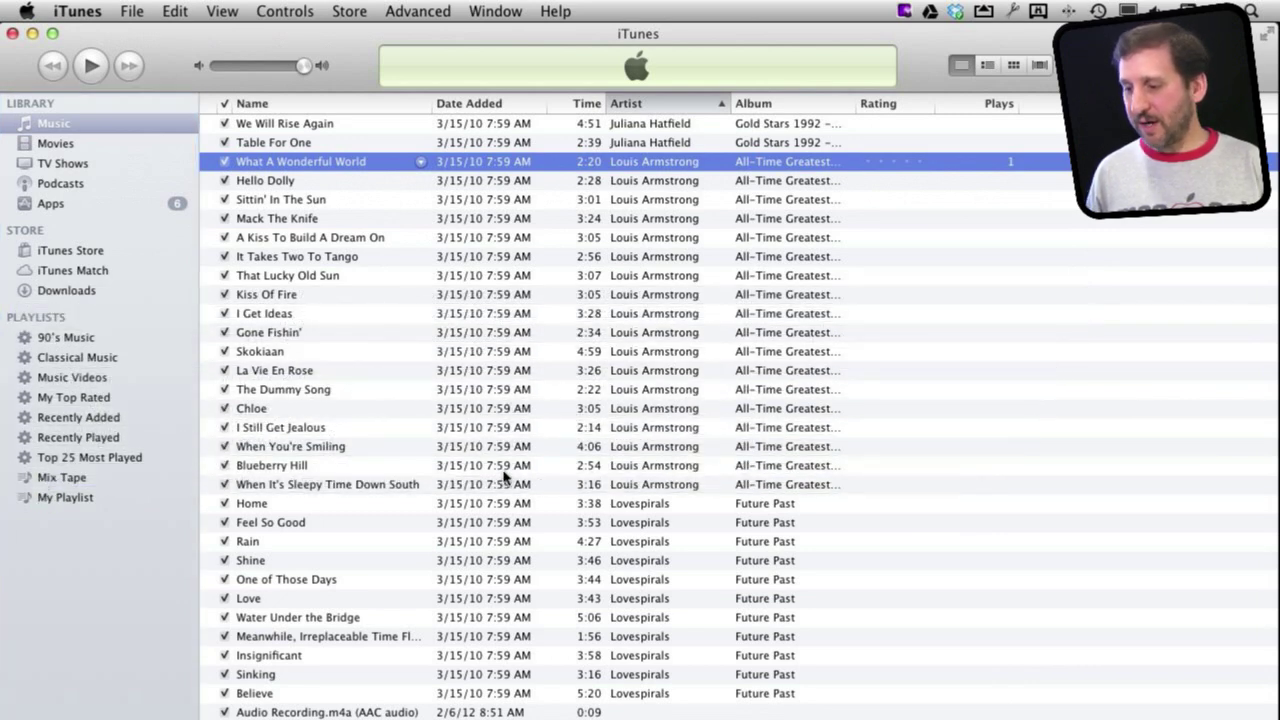
scroll(503, 480, down, 1)
scroll(503, 480, up, 1)
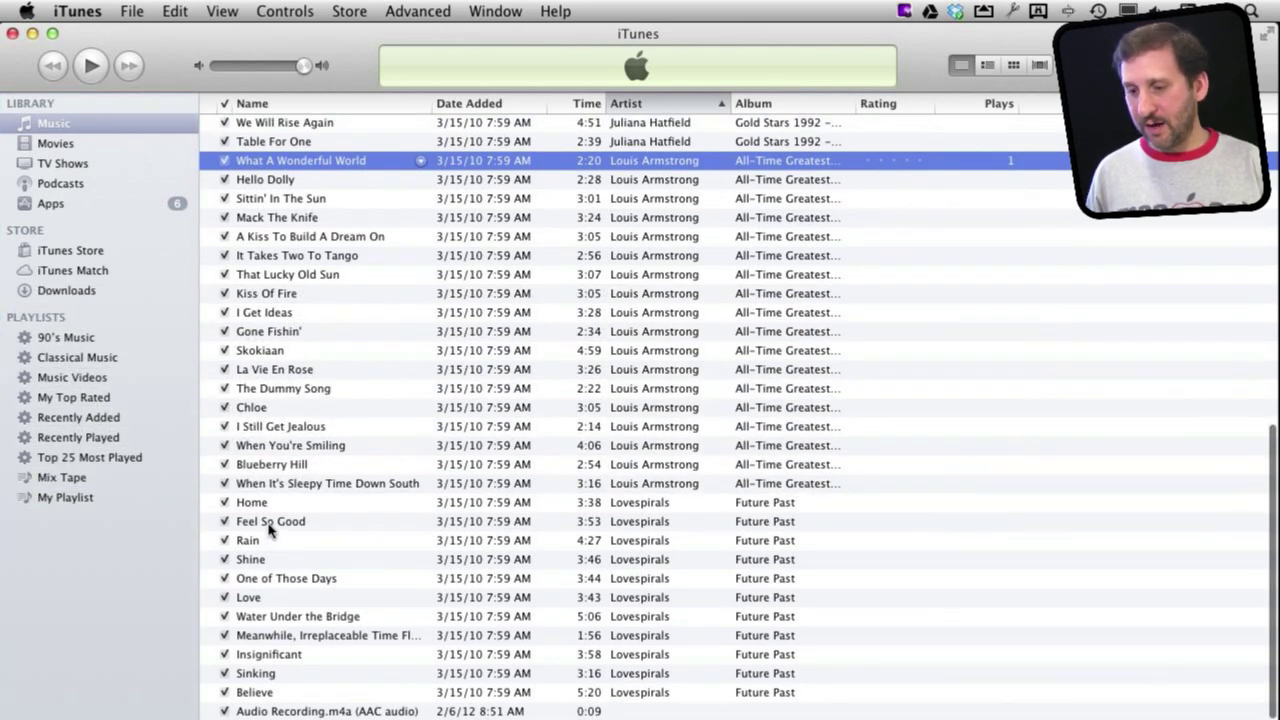
mouse_move(266, 522)
mouse_down()
mouse_move(80, 491)
mouse_move(51, 503)
mouse_move(50, 476)
mouse_up()
scroll(257, 315, up, 1)
scroll(257, 315, up, 15)
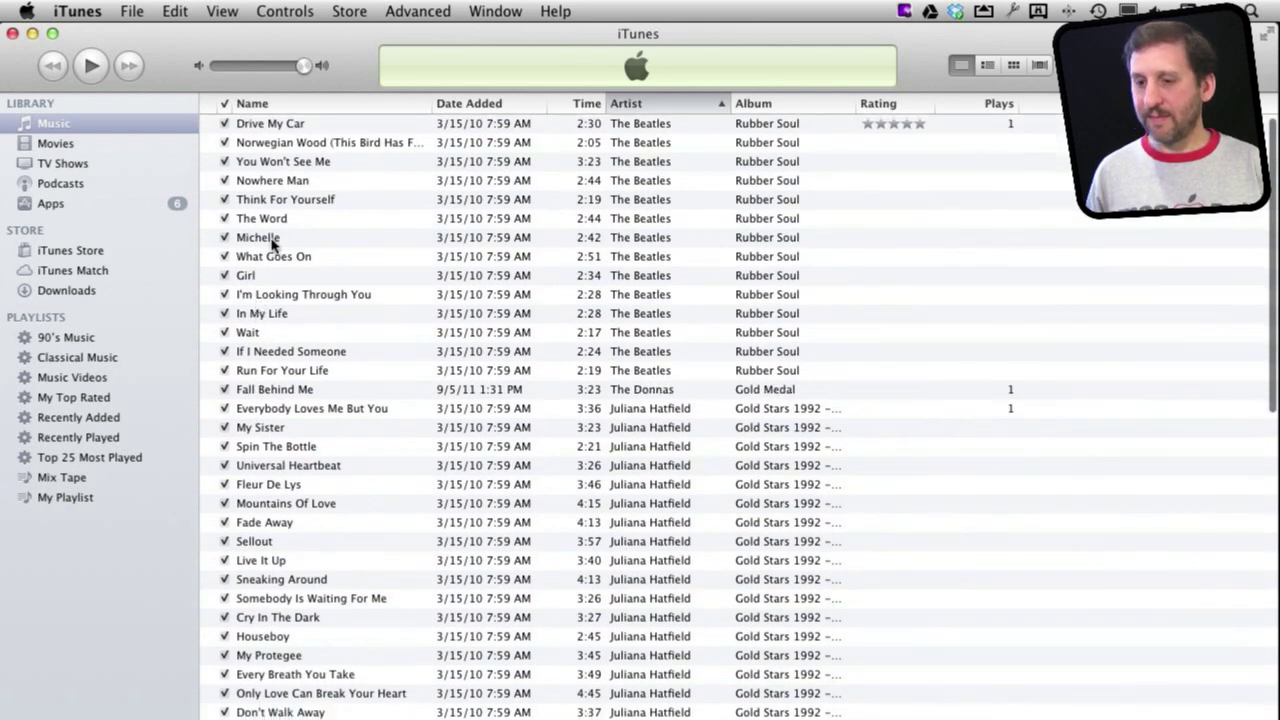
mouse_move(270, 238)
mouse_down()
mouse_move(57, 457)
mouse_move(60, 480)
mouse_up()
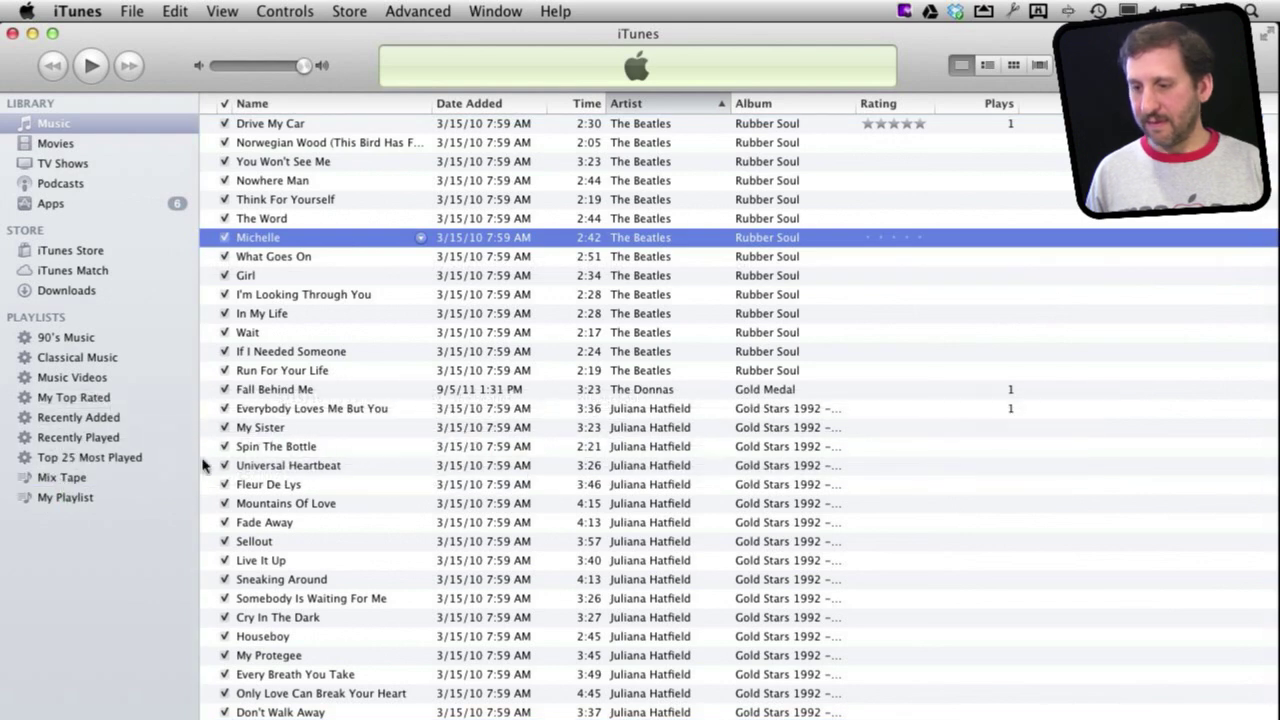
click(470, 470)
mouse_move(470, 470)
mouse_down()
mouse_move(120, 518)
mouse_move(94, 516)
mouse_move(66, 484)
mouse_up()
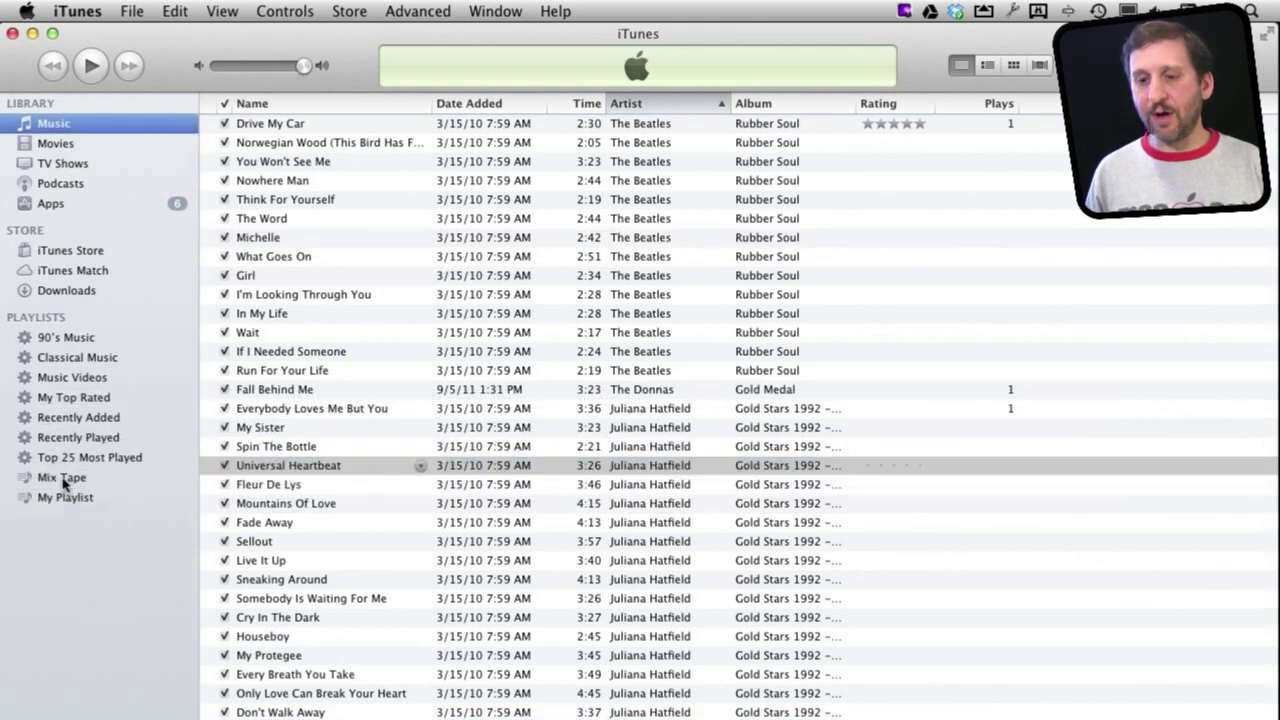
click(64, 480)
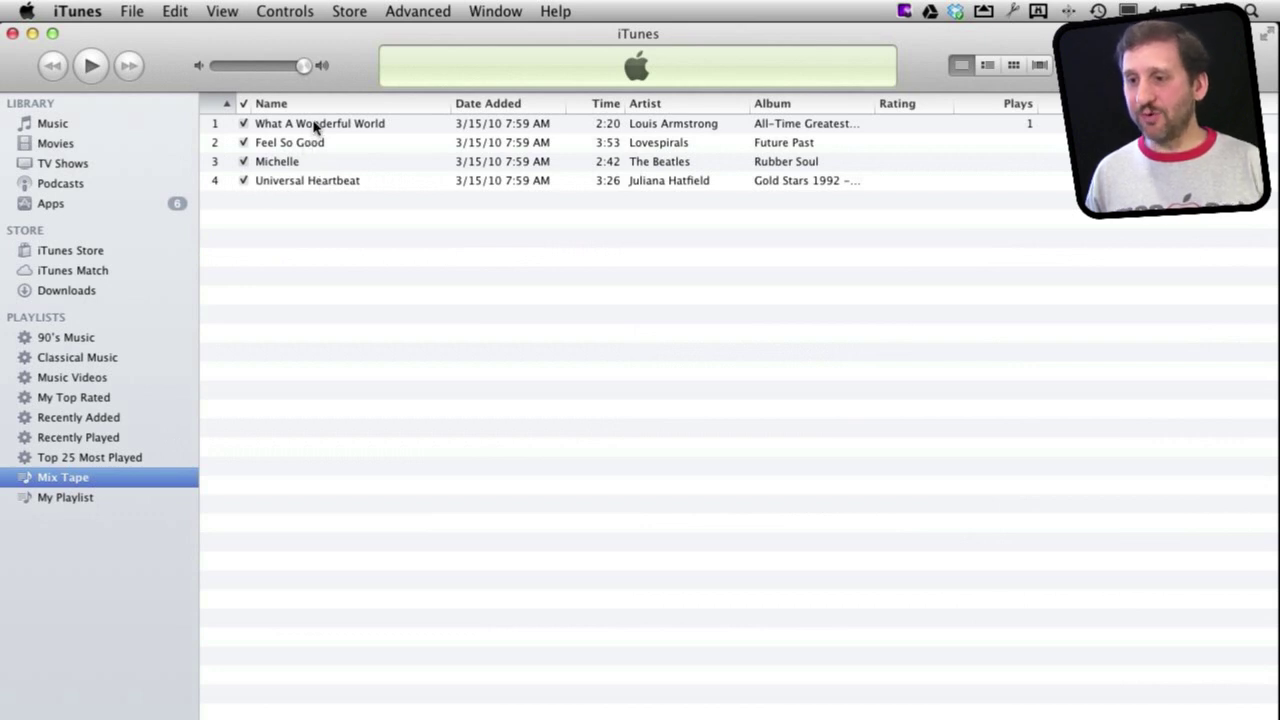
Move Feel So Good below Michelle, then restore the playlist's own order after trying column sorts
drag(300, 146, 297, 171)
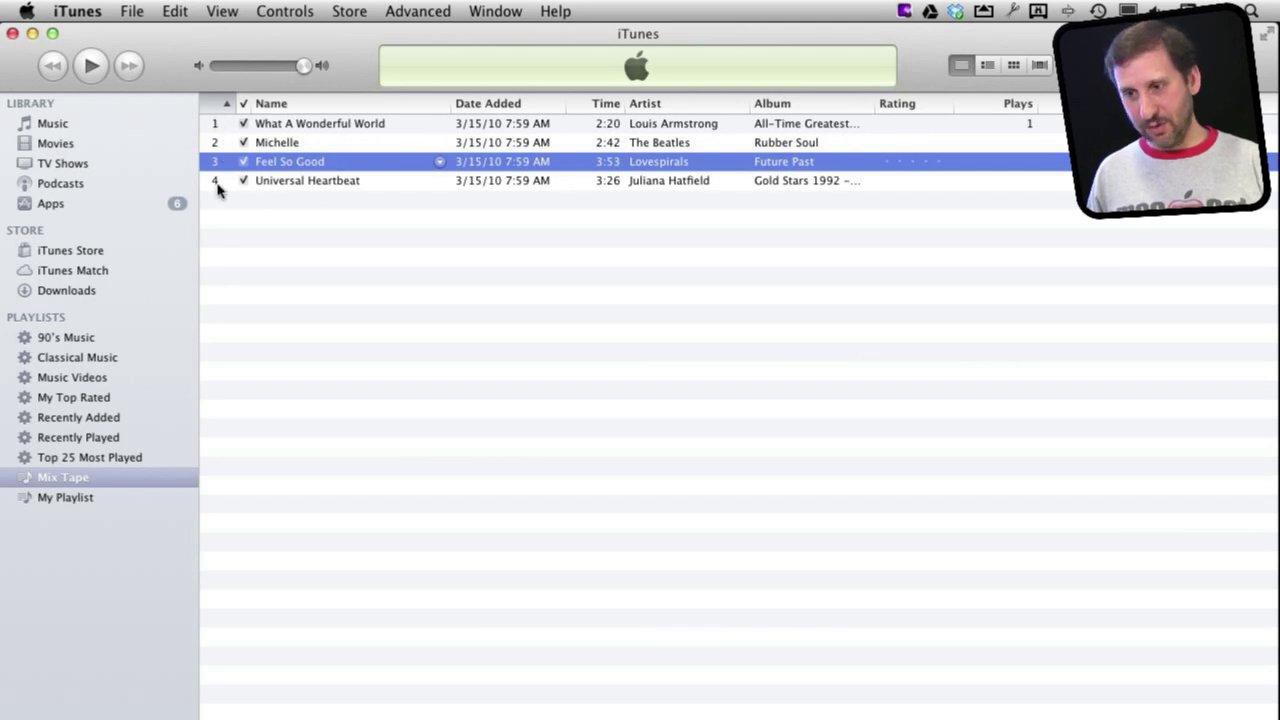
click(308, 110)
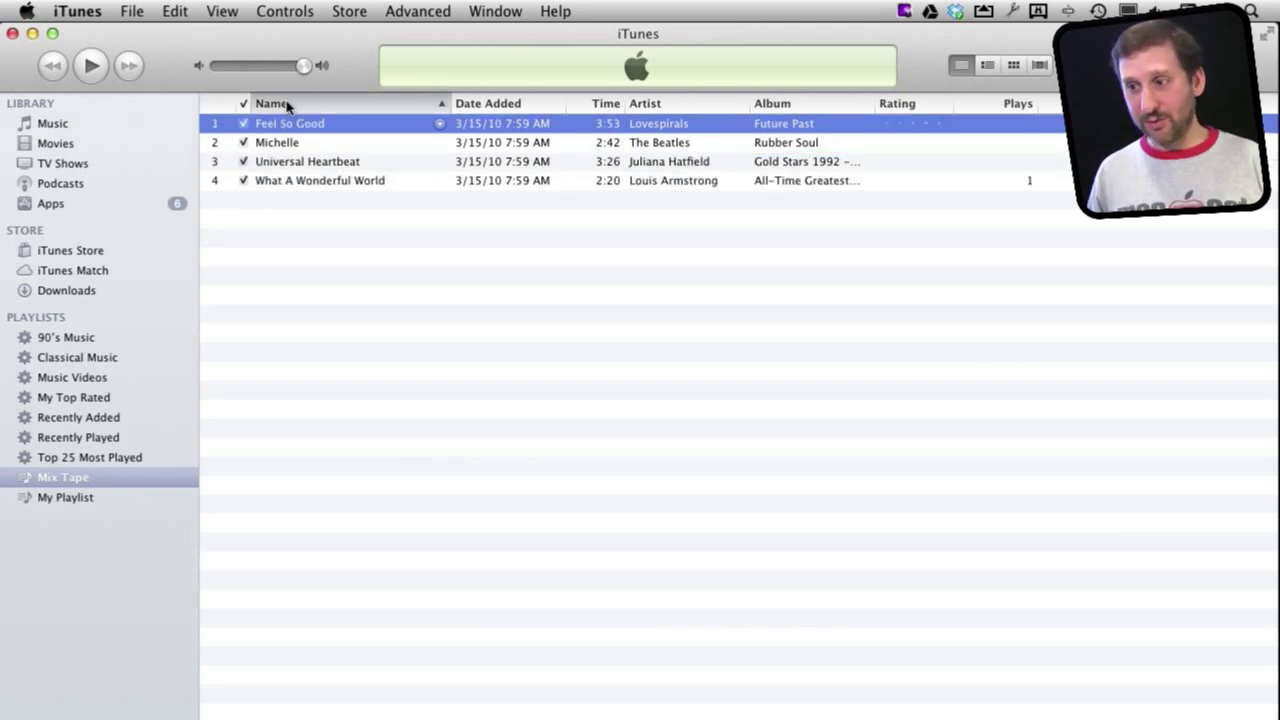
click(666, 112)
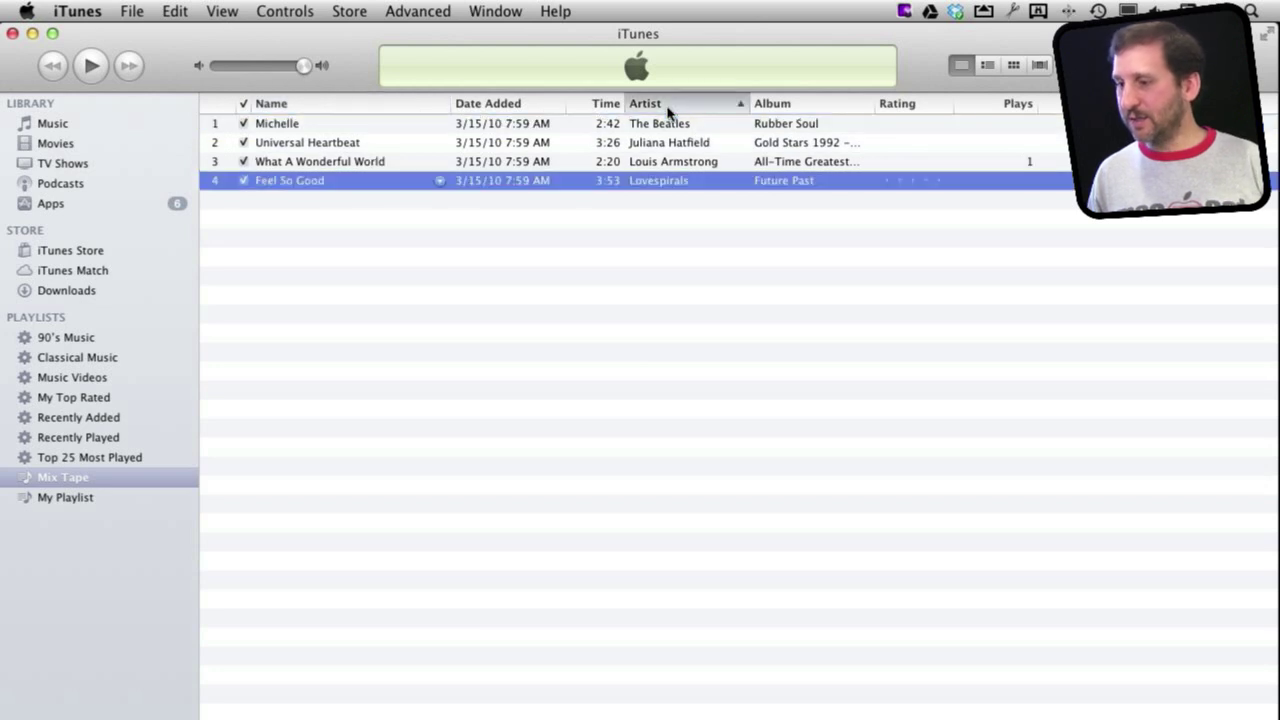
click(536, 110)
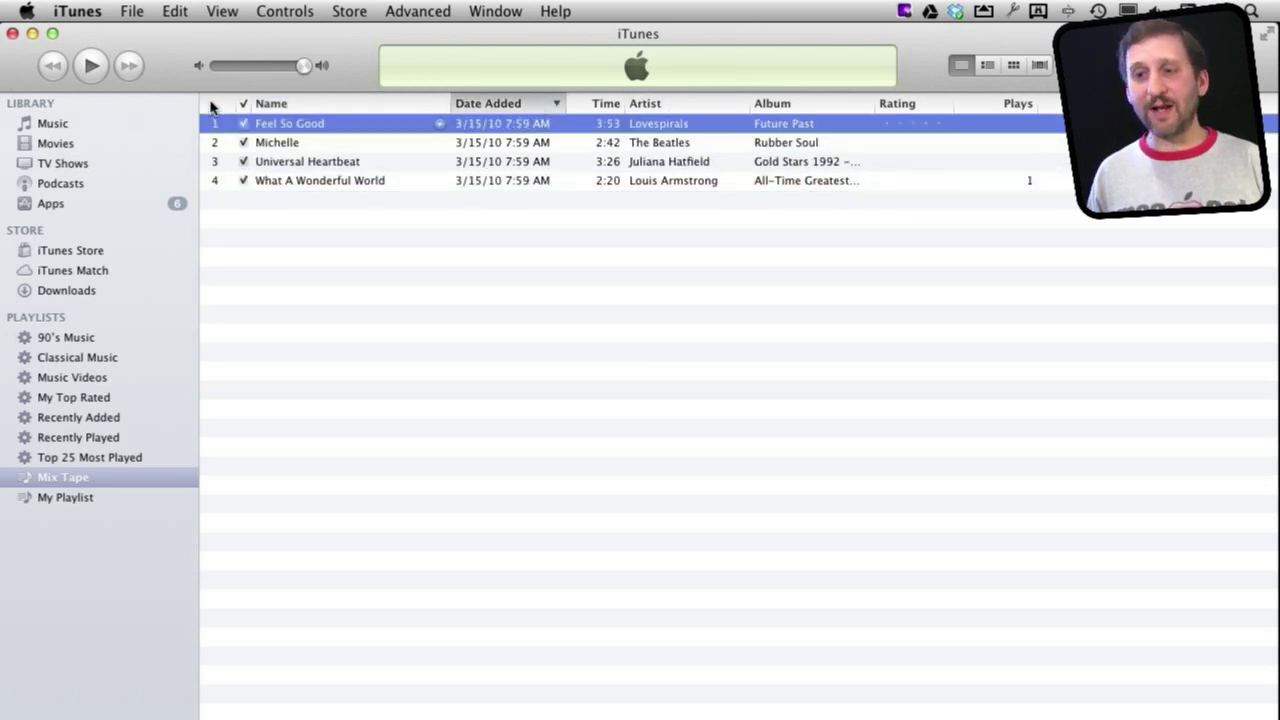
click(211, 104)
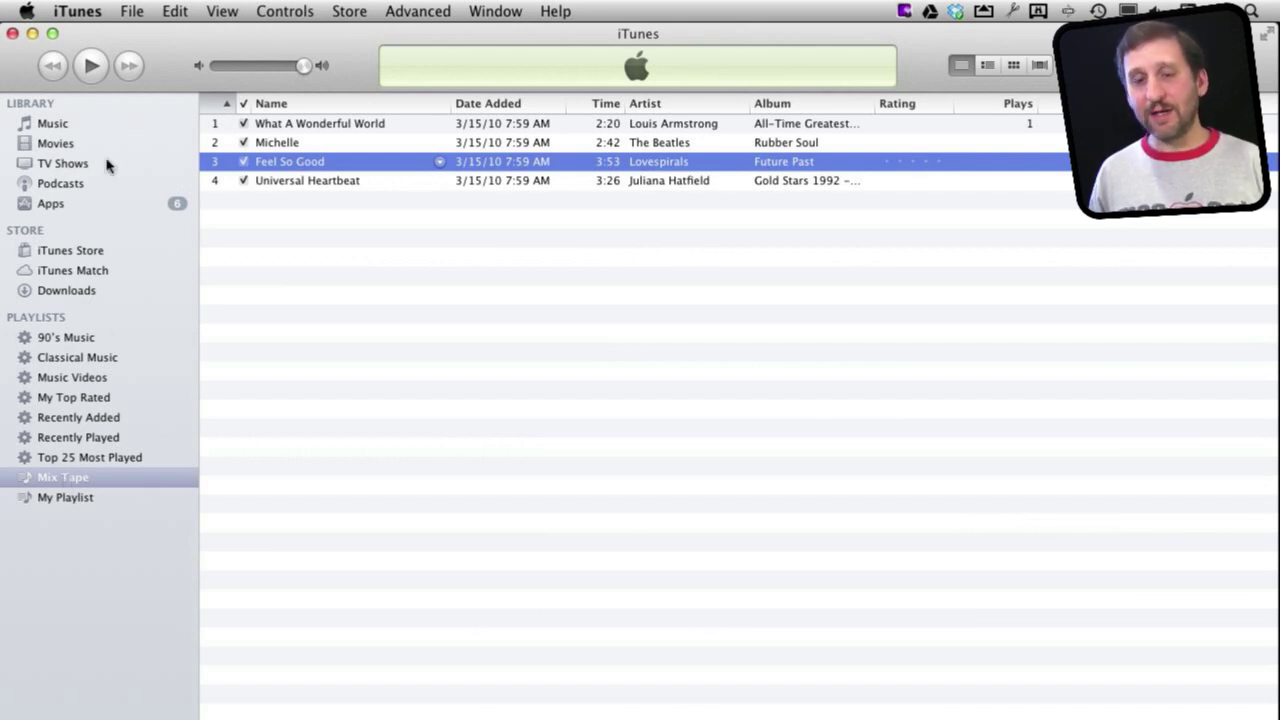
click(128, 18)
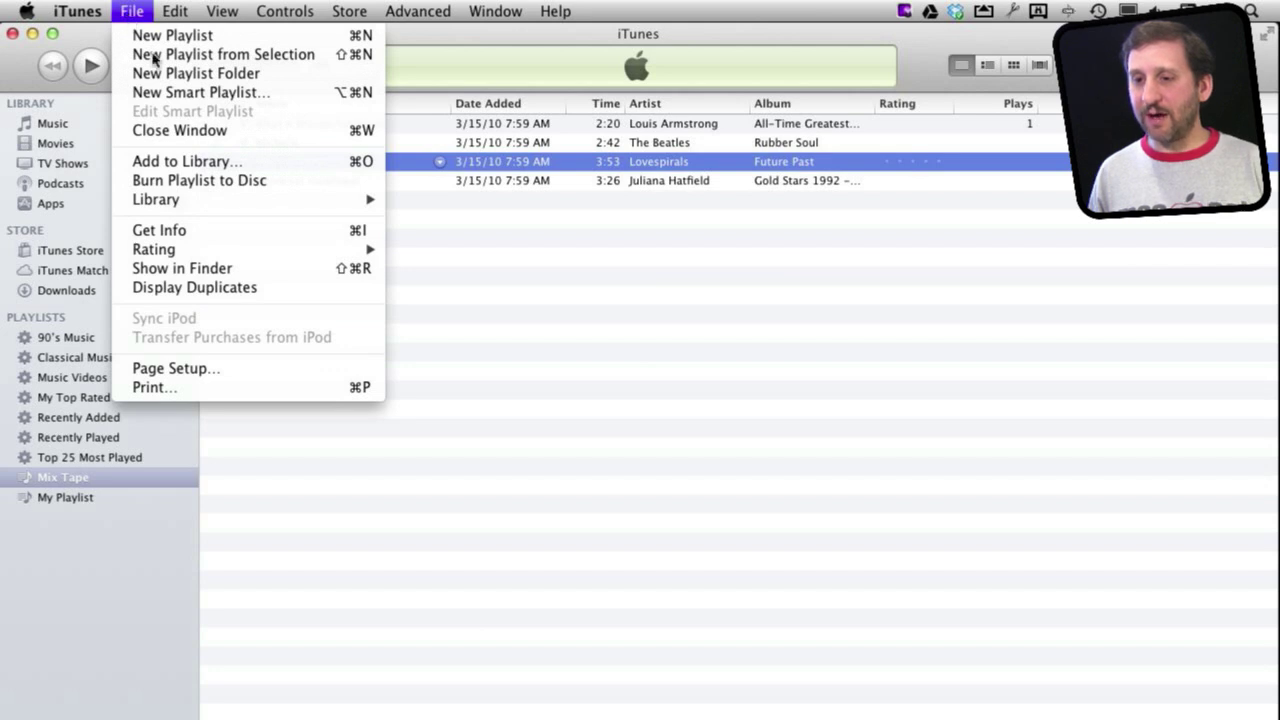
Open Burn Settings and cycle through the MP3 CD, Data CD and Audio CD formats, ending on MP3 CD
click(213, 183)
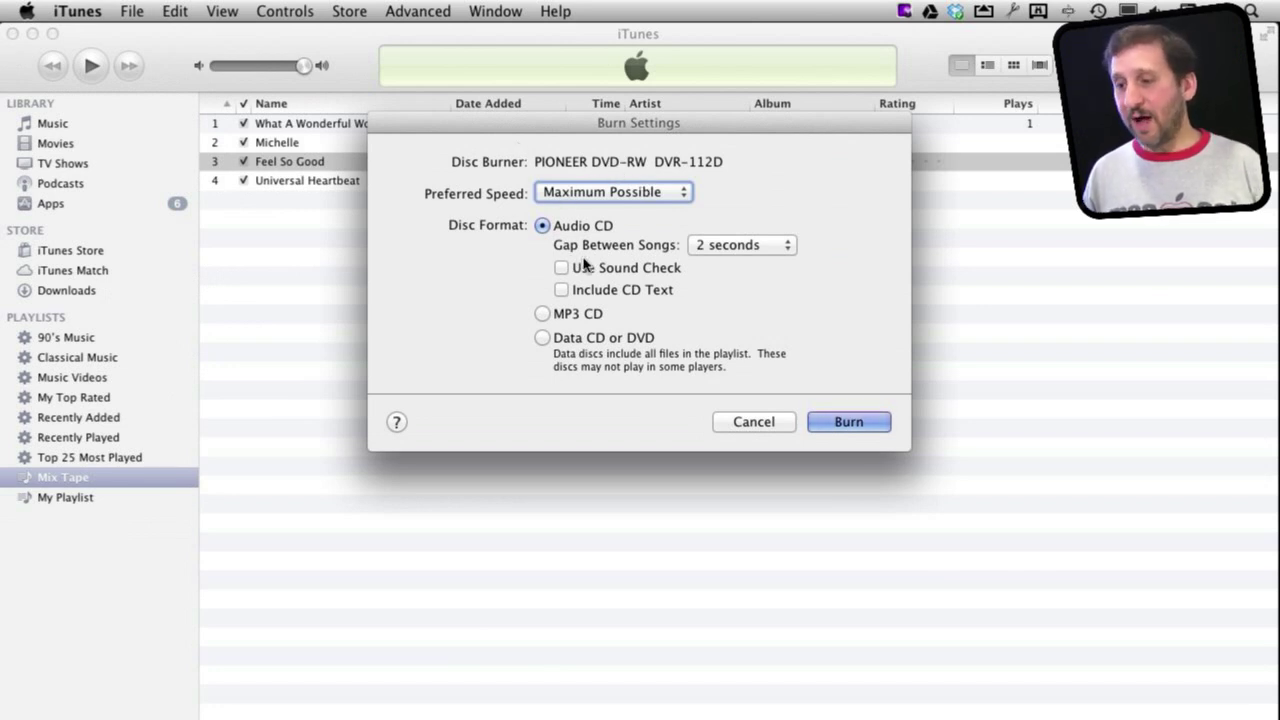
click(542, 314)
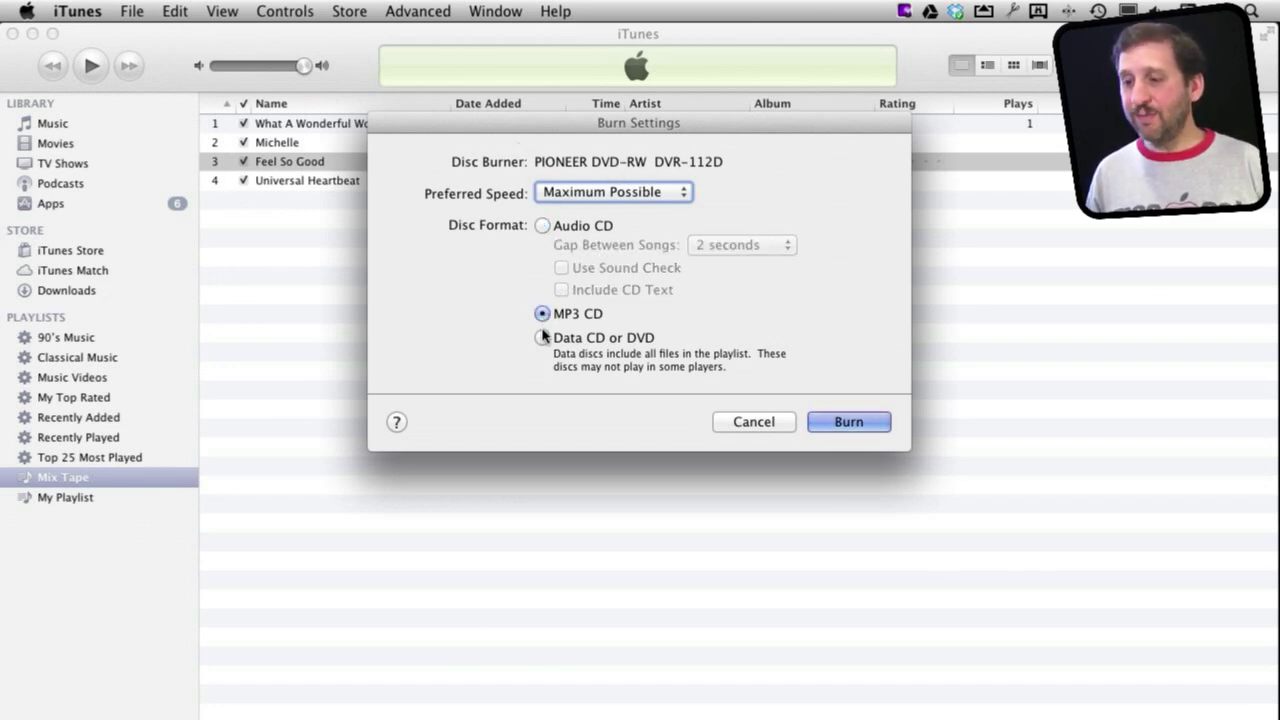
click(542, 338)
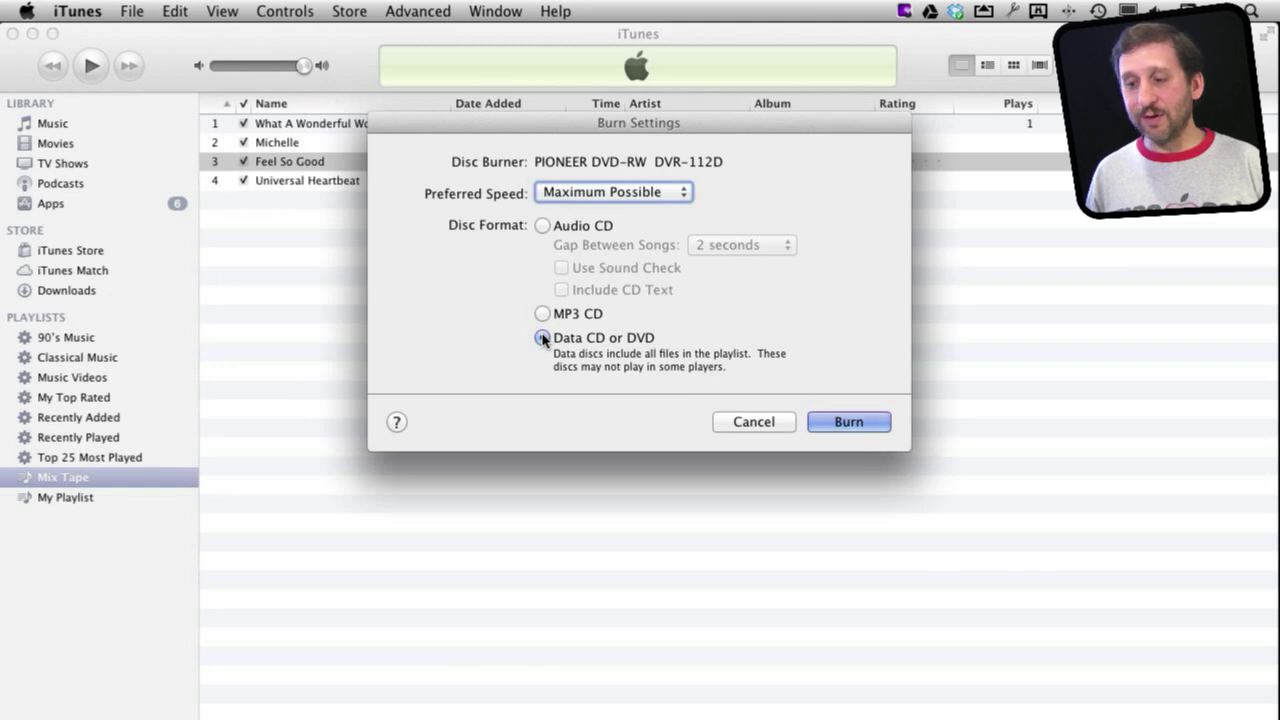
click(542, 226)
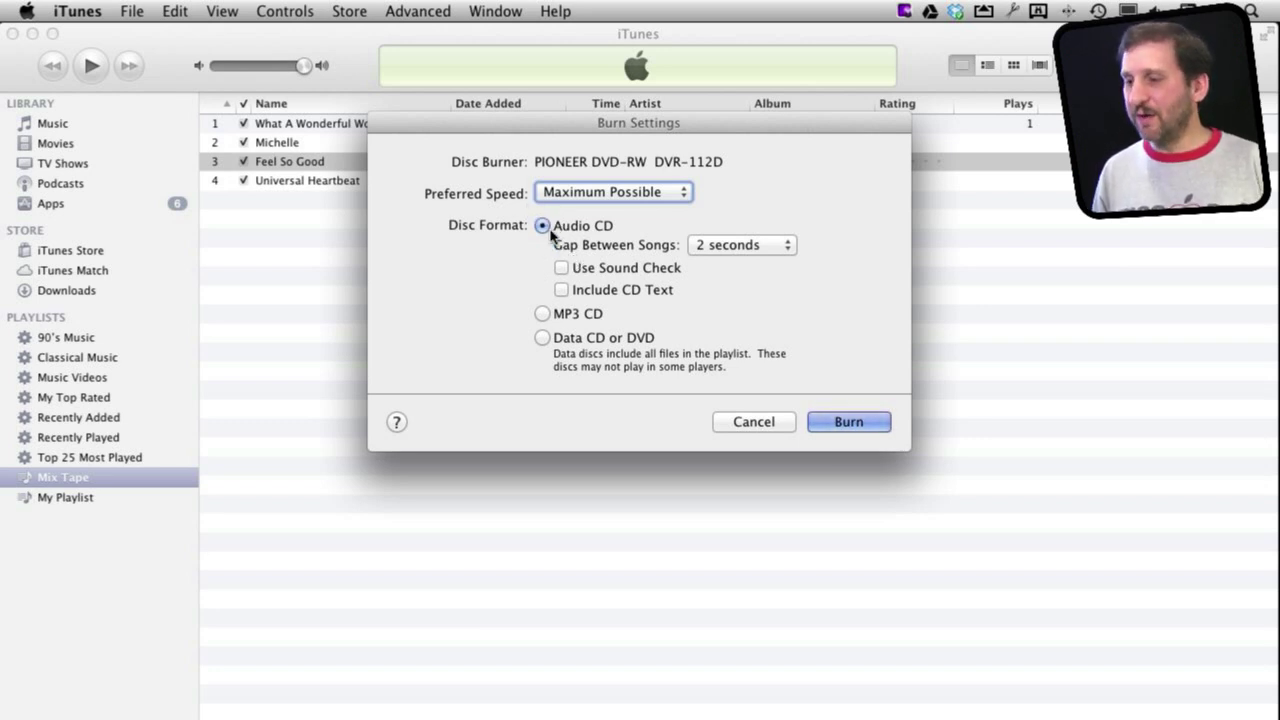
click(578, 315)
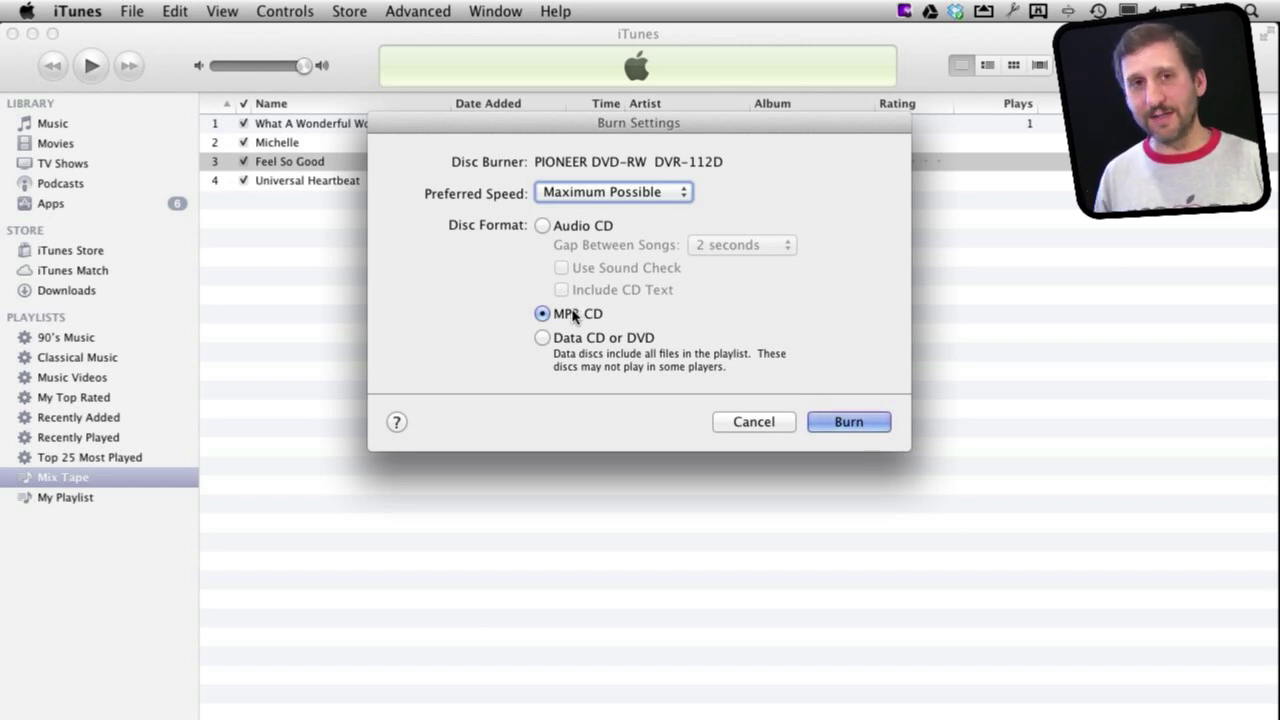
Dismiss the Burn Settings dialog without burning a disc
click(542, 344)
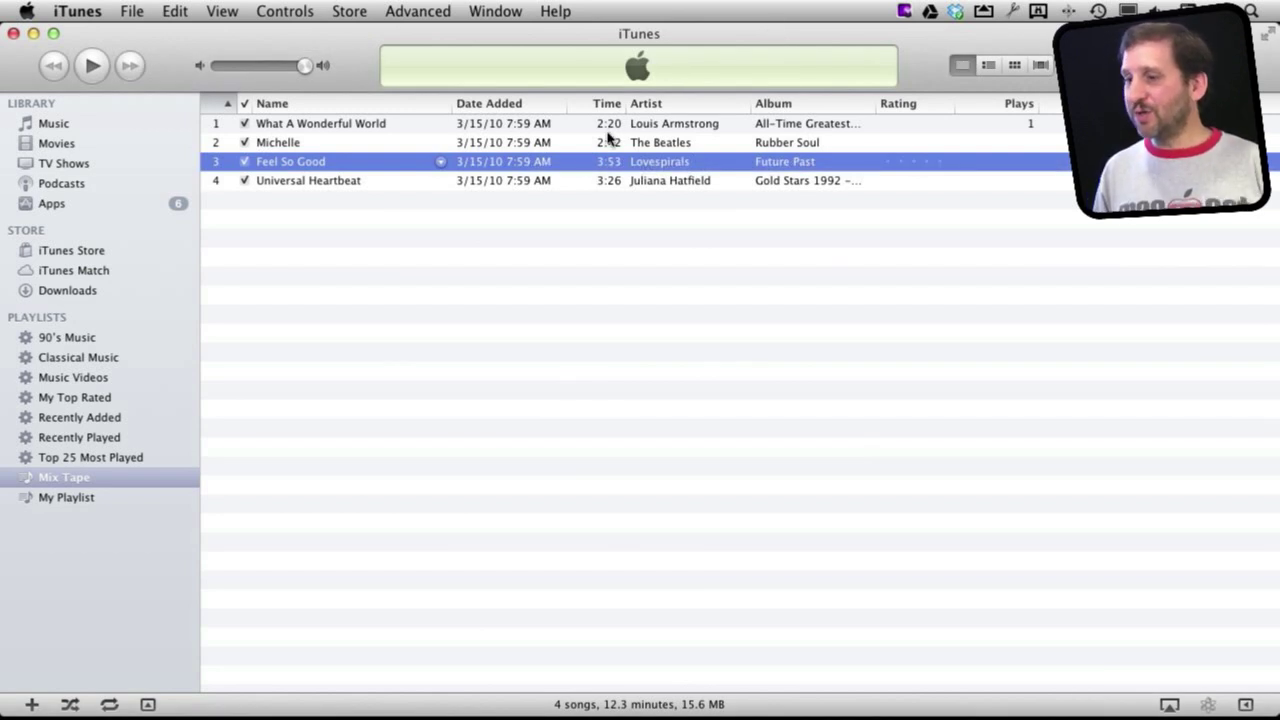
Set CD import settings to use the MP3 Encoder in iTunes Preferences
right_click(298, 170)
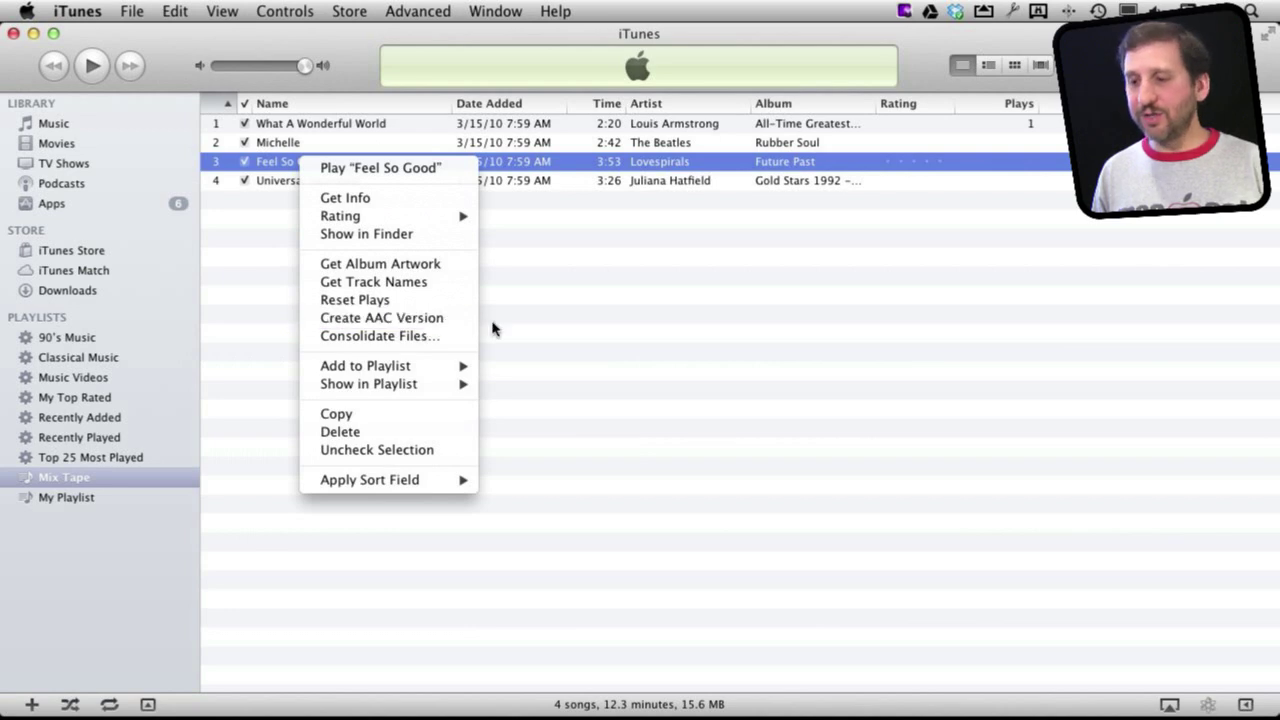
click(518, 330)
click(96, 12)
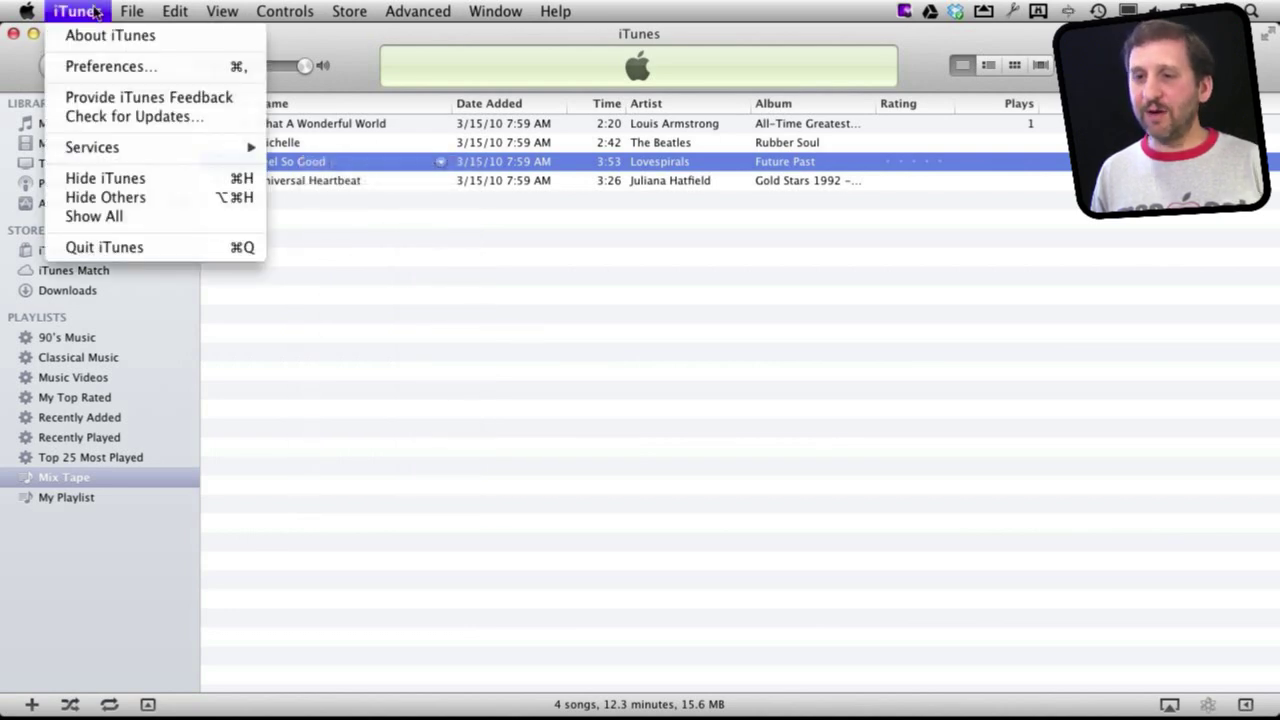
click(103, 66)
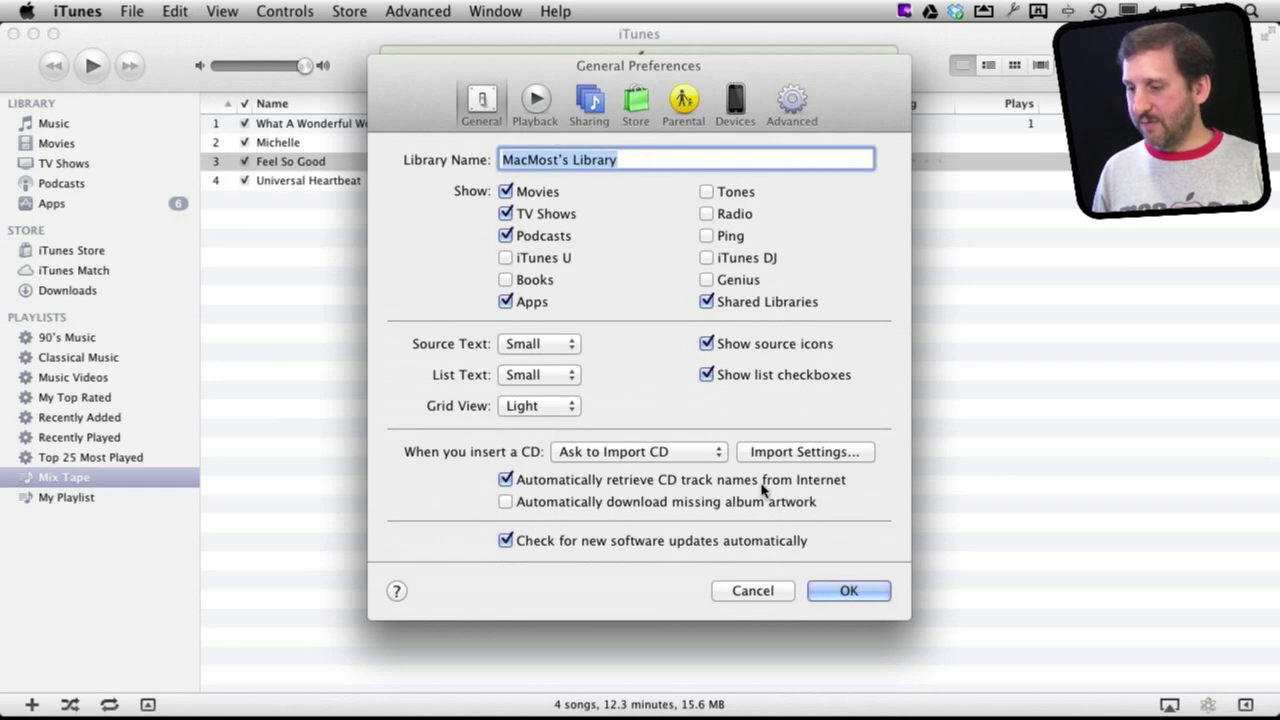
click(806, 452)
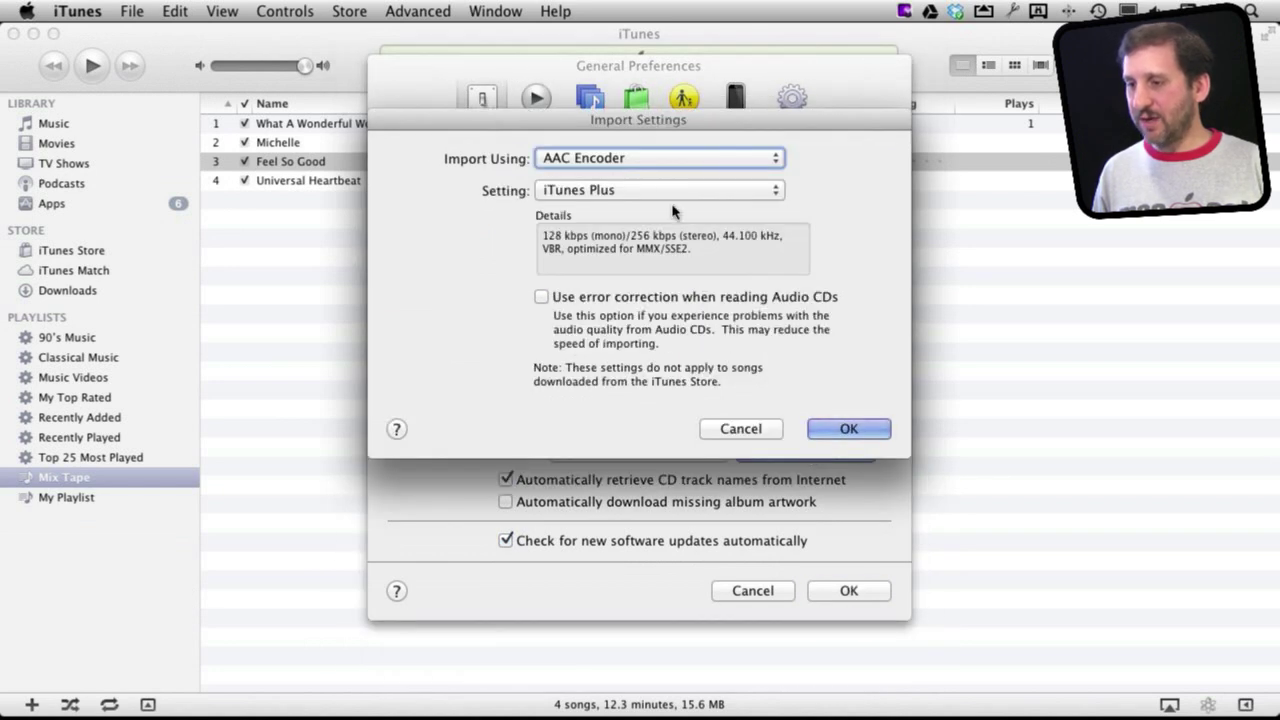
click(639, 155)
click(640, 211)
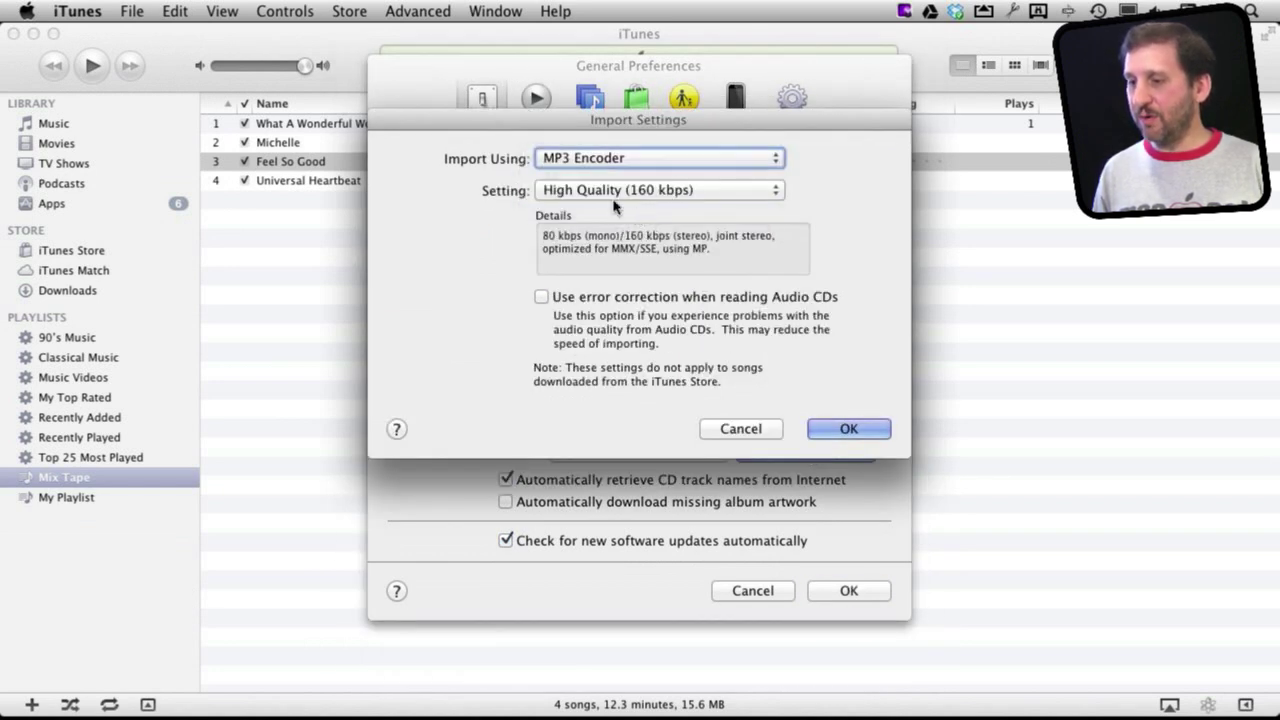
click(830, 432)
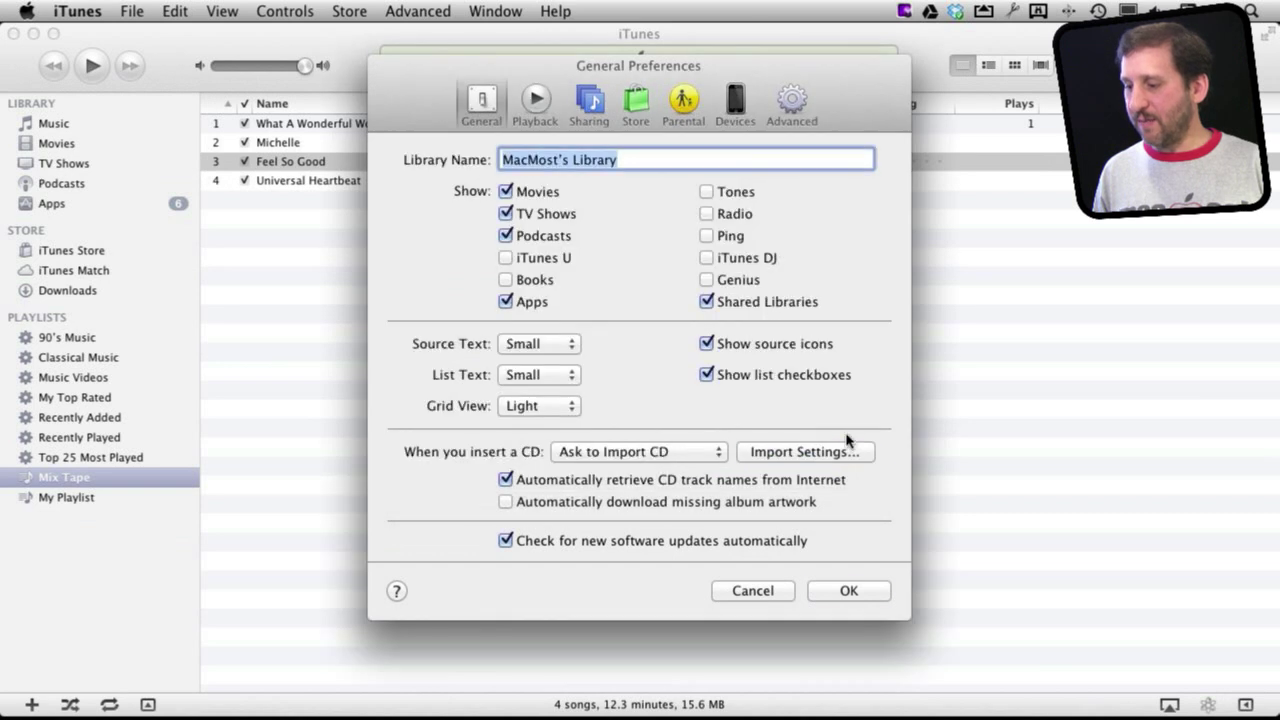
click(830, 589)
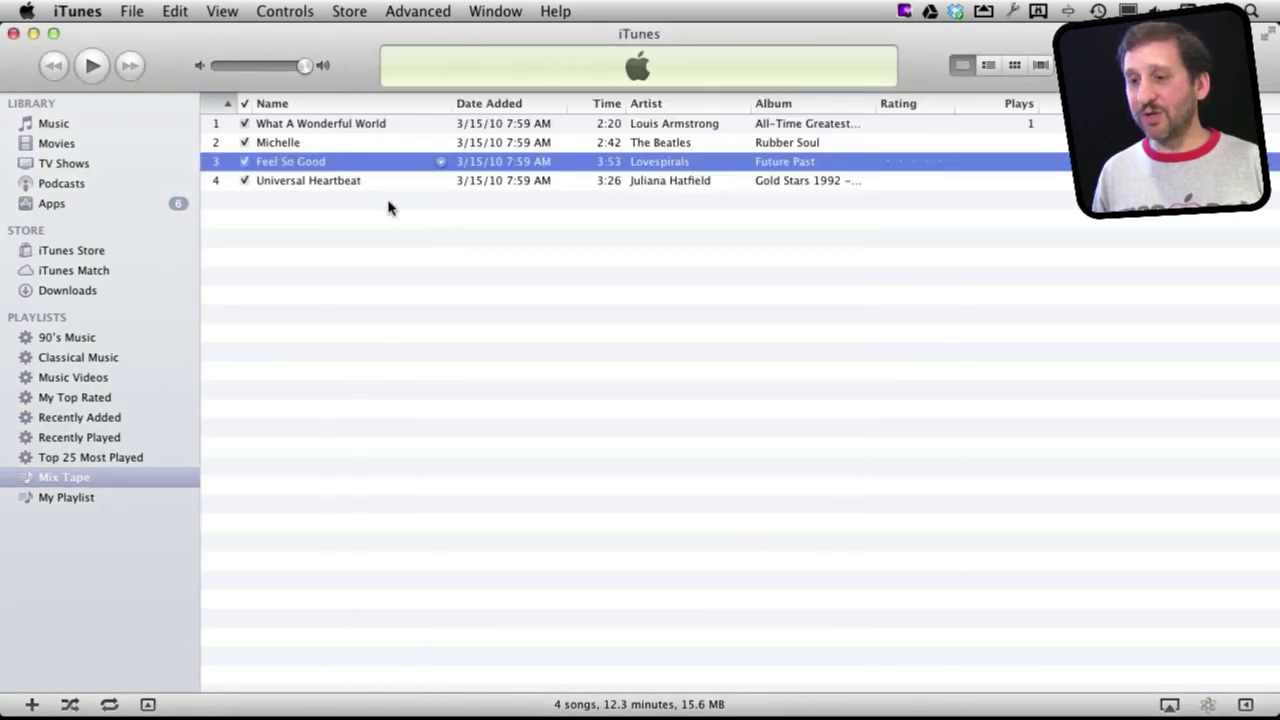
Select all four Mix Tape songs and view their actions, then dismiss without converting and deselect
right_click(292, 163)
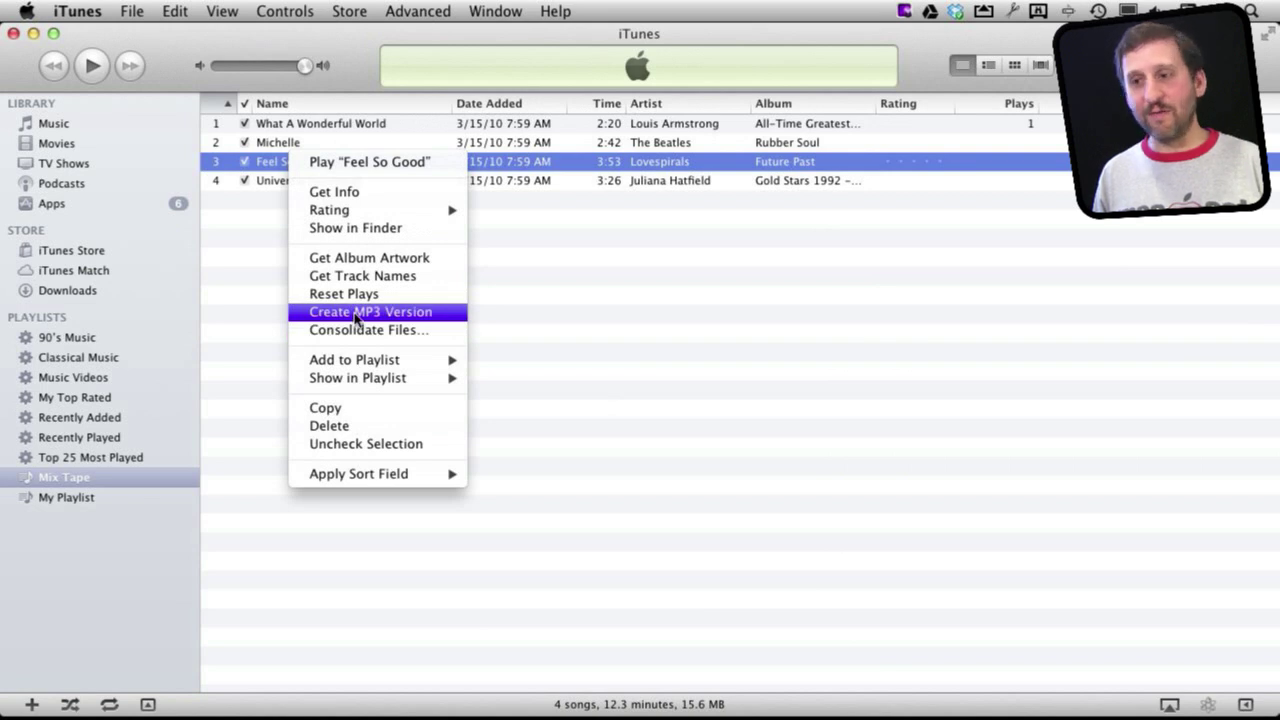
key(Escape)
key(super+a)
right_click(308, 168)
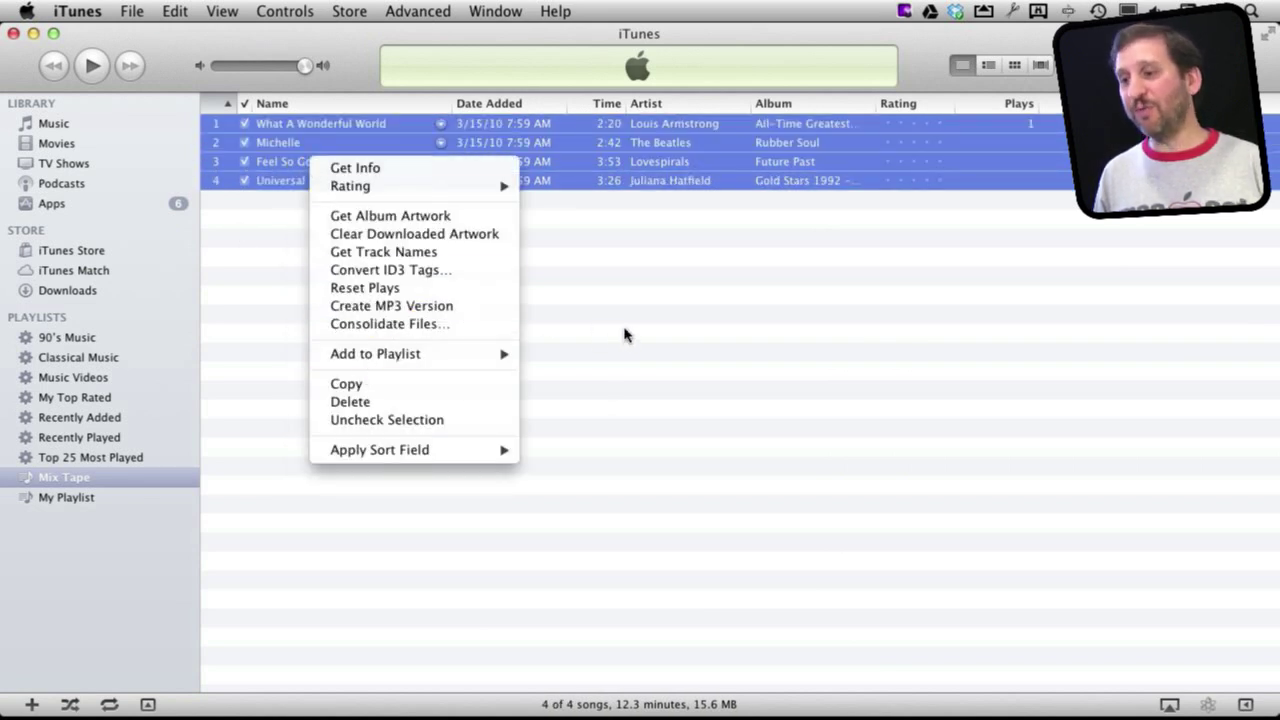
click(700, 284)
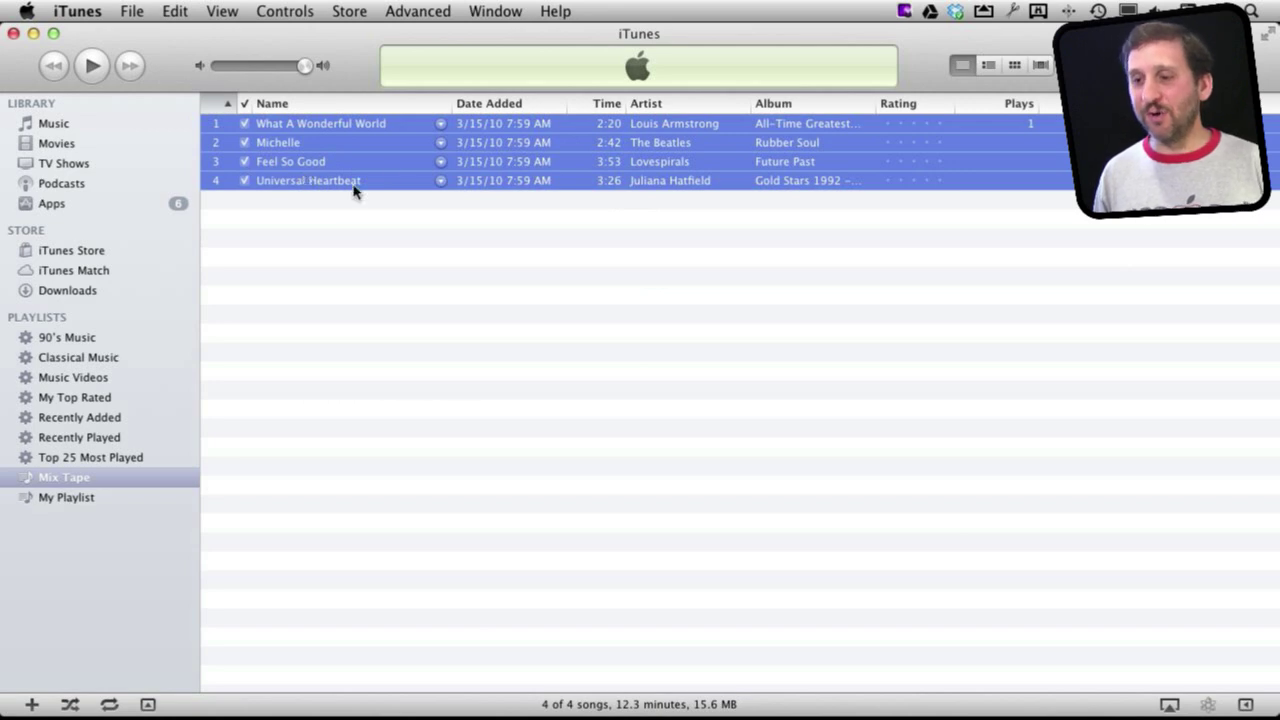
click(354, 257)
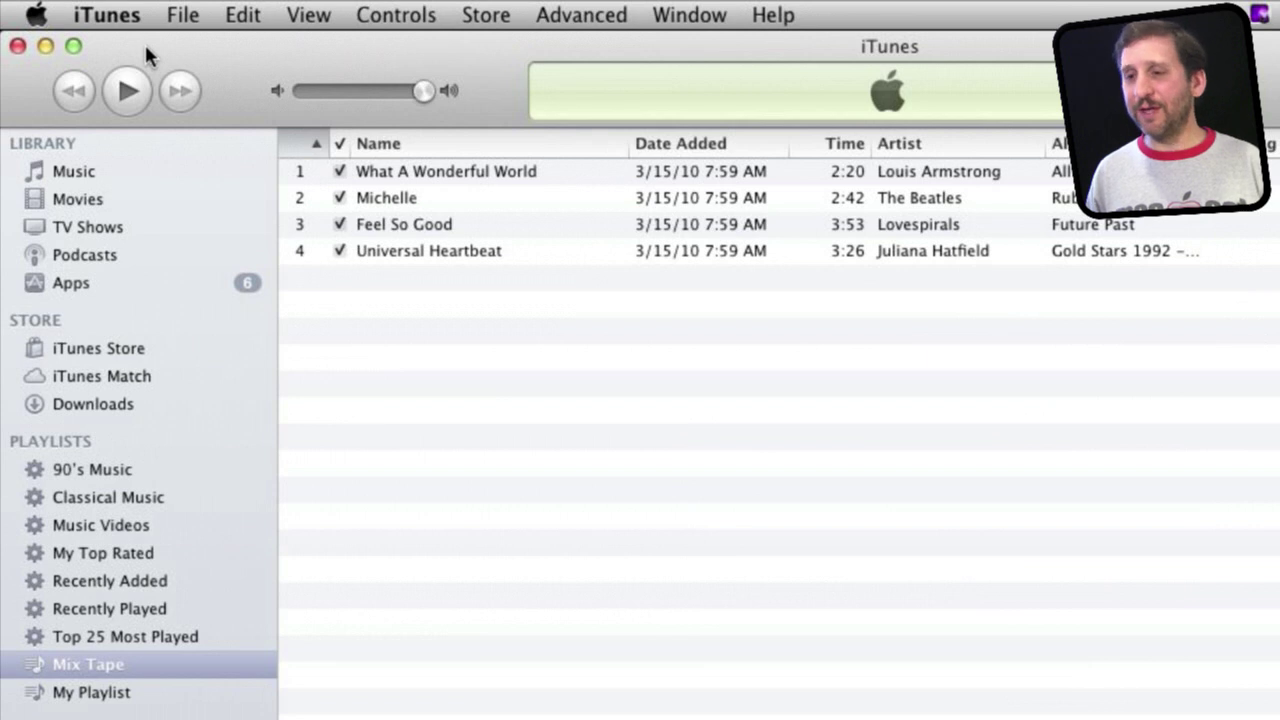
Share the Mix Tape playlist from the Store menu, choosing Publish
click(490, 18)
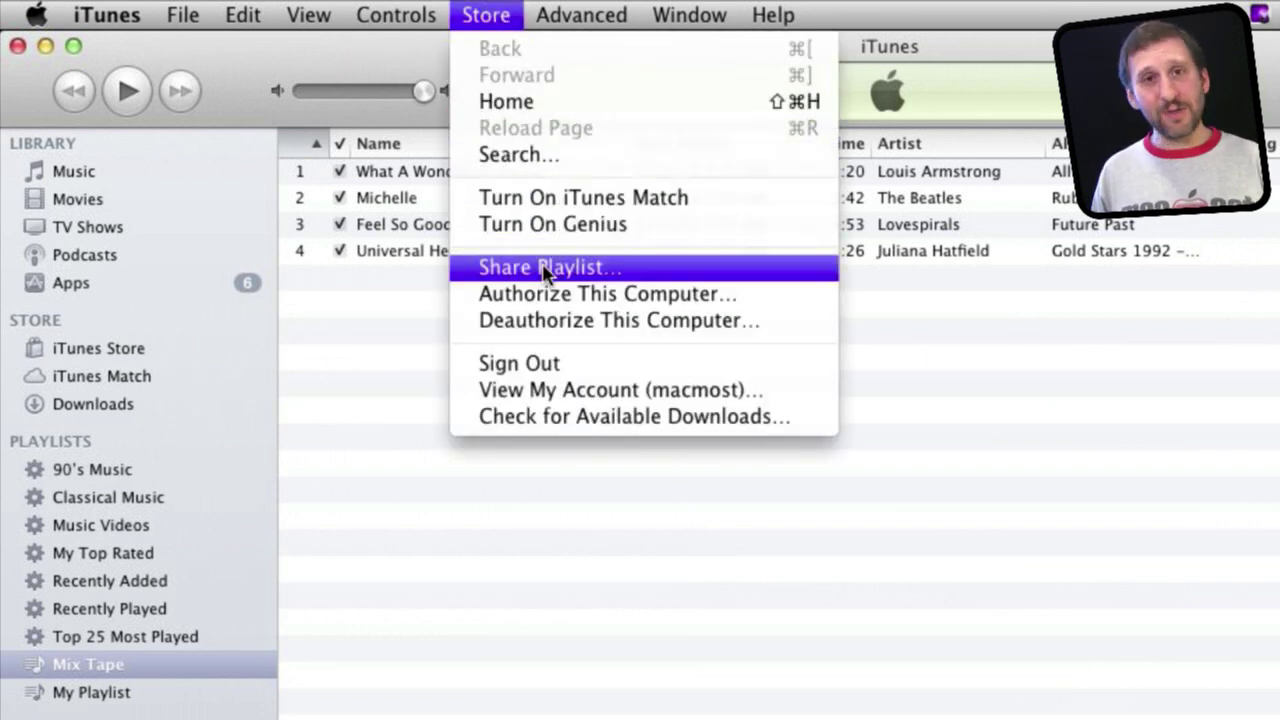
click(546, 271)
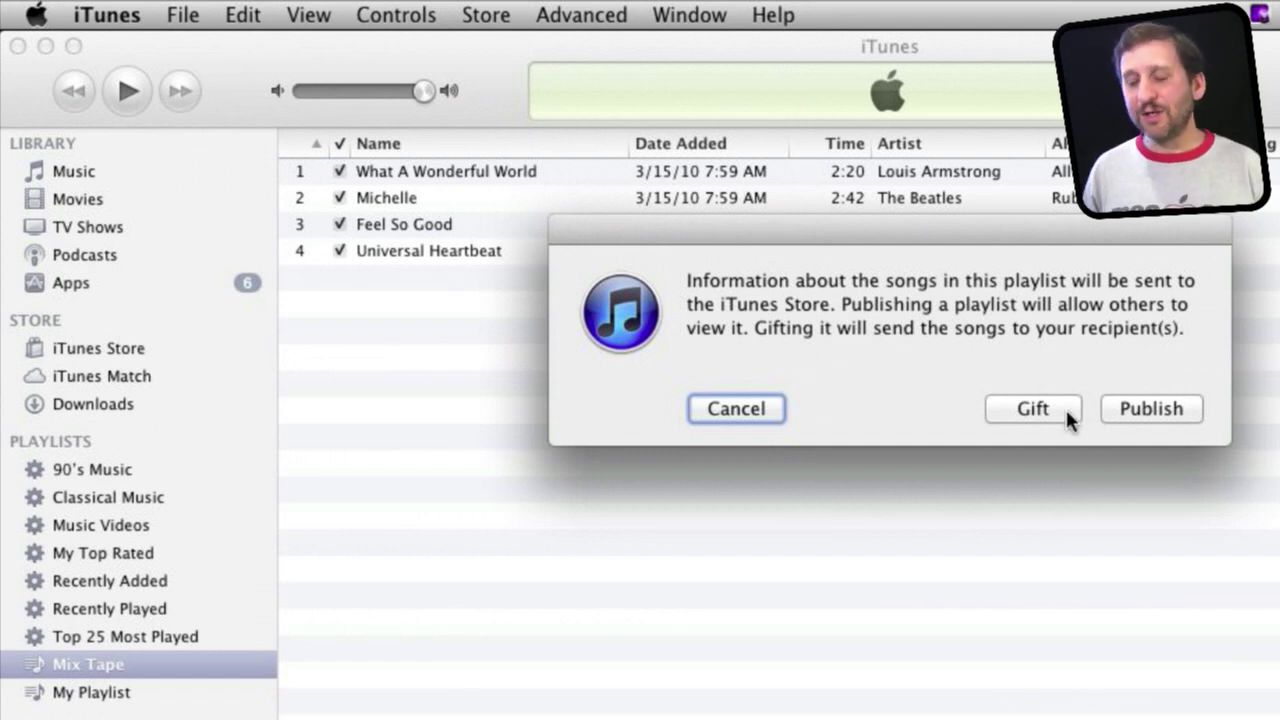
click(1142, 408)
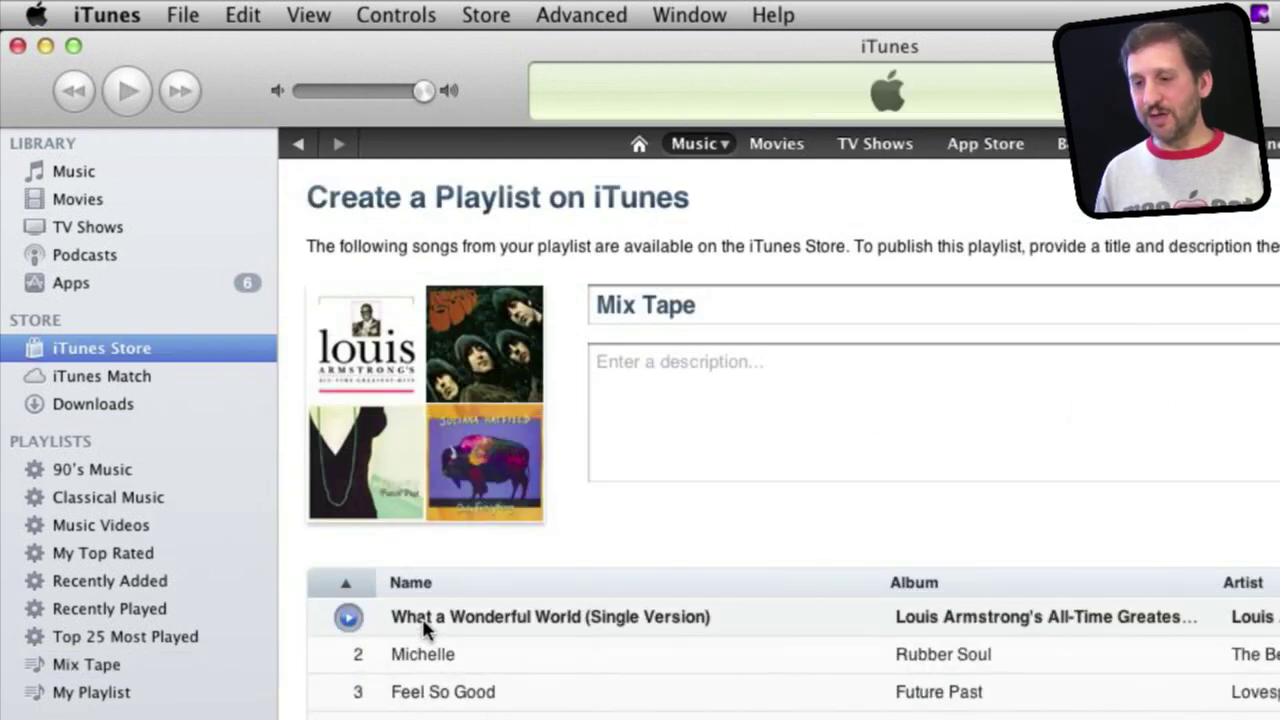
Publish Mix Tape with its default title and no description
click(710, 308)
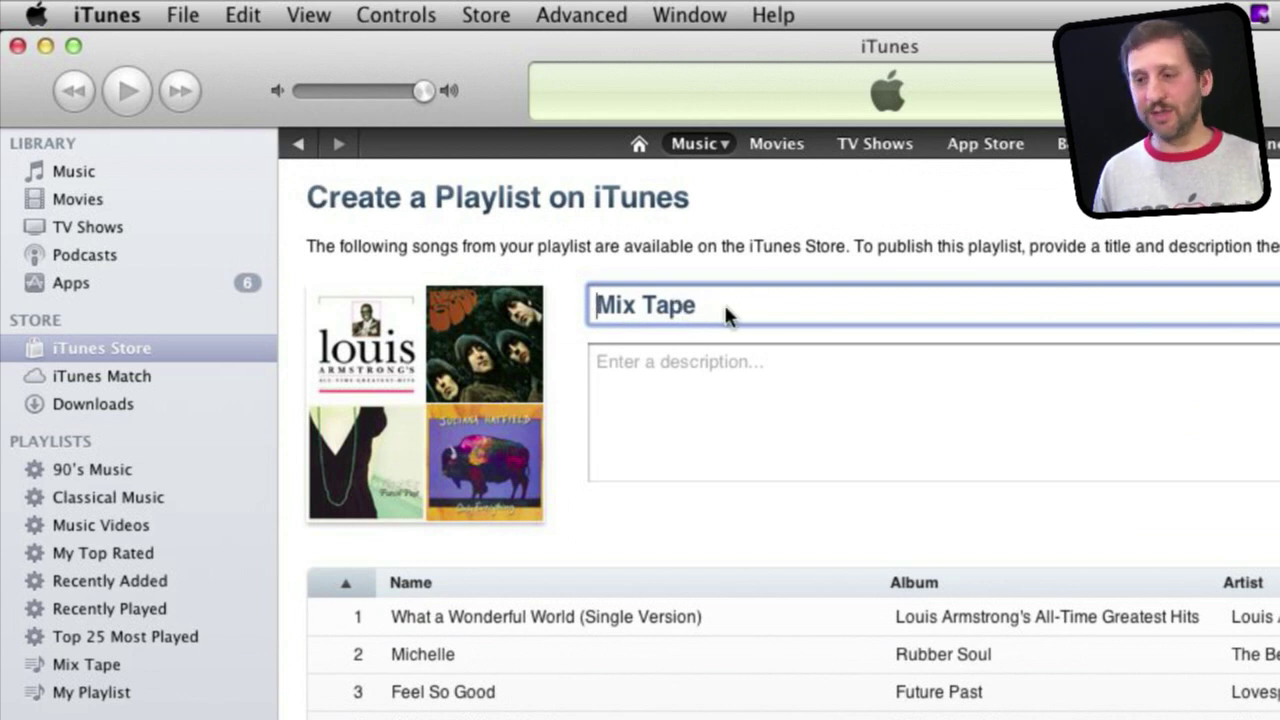
click(716, 374)
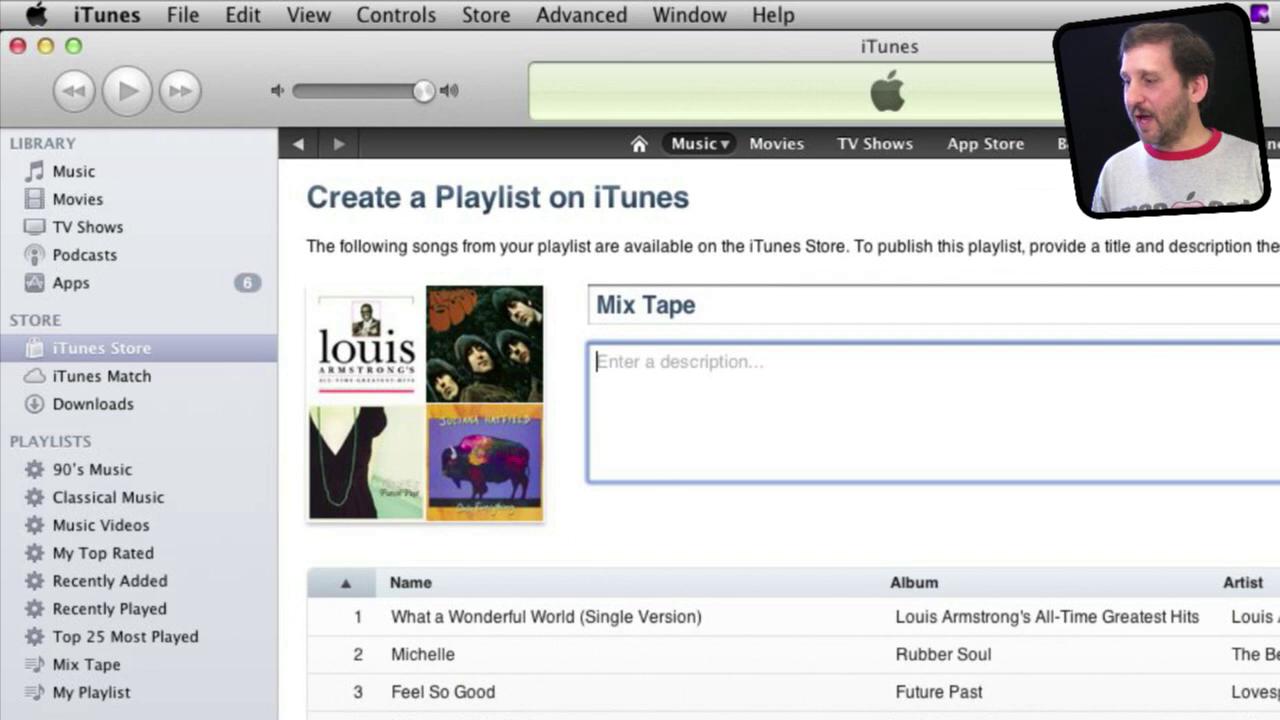
key(Tab)
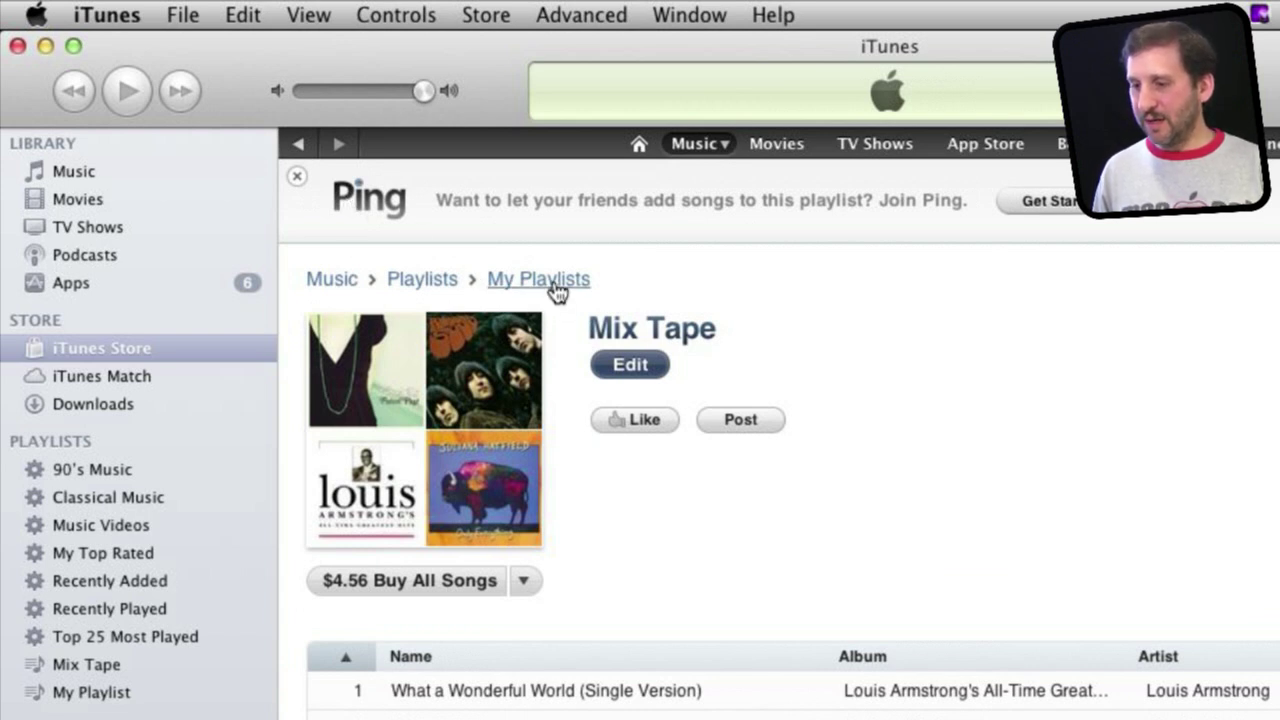
Post the published playlist and attempt to turn on Ping
click(738, 422)
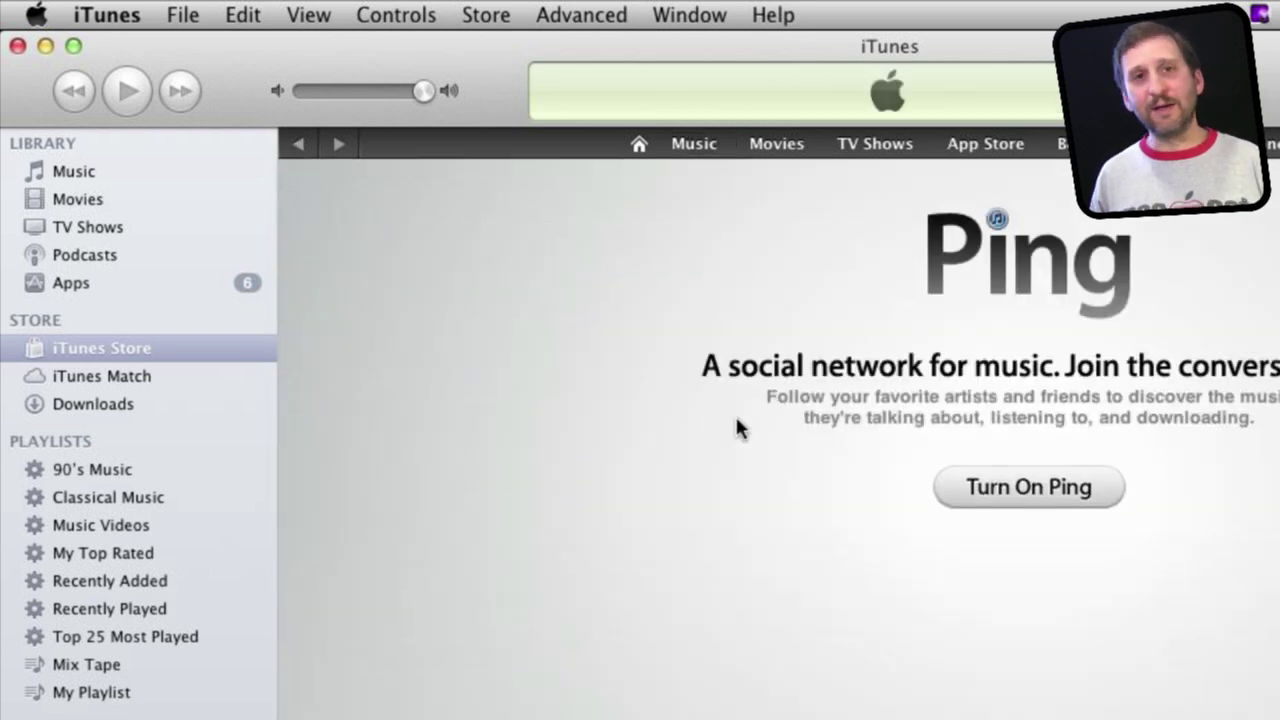
click(1019, 479)
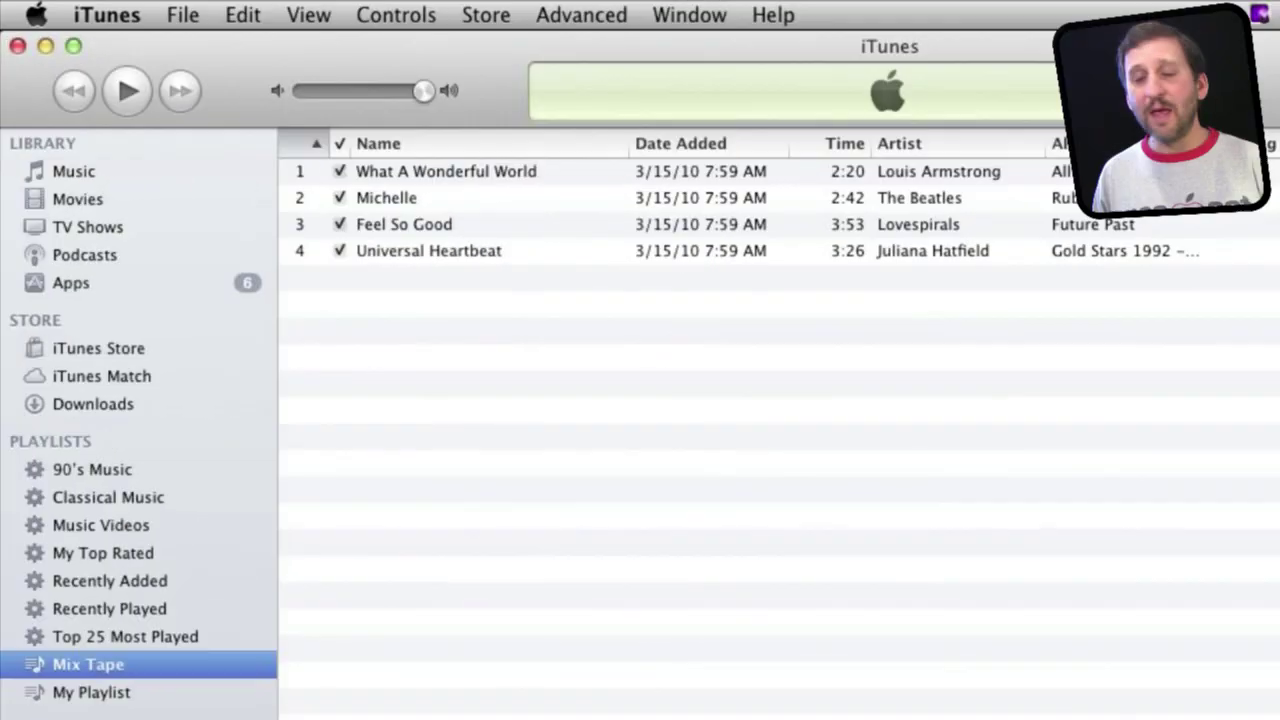
Share Mix Tape as a gift via Store > Share Playlist and scroll through the gift form
click(486, 14)
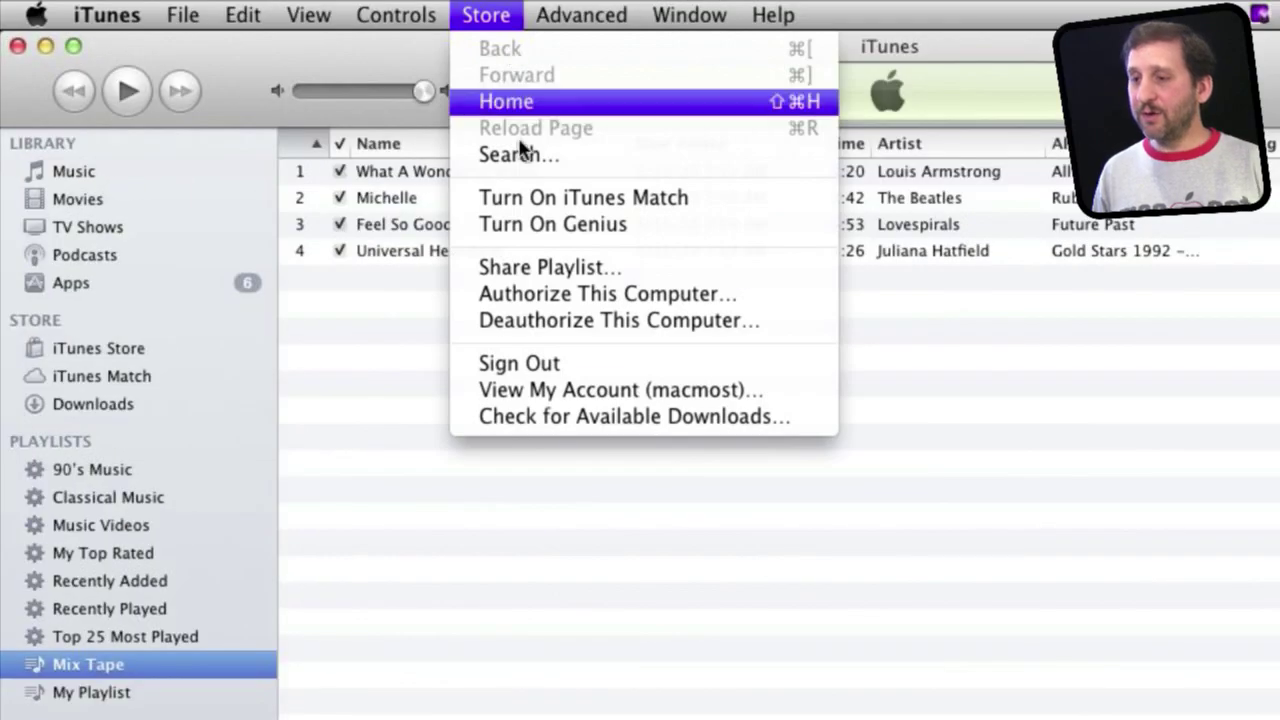
click(530, 268)
click(1034, 418)
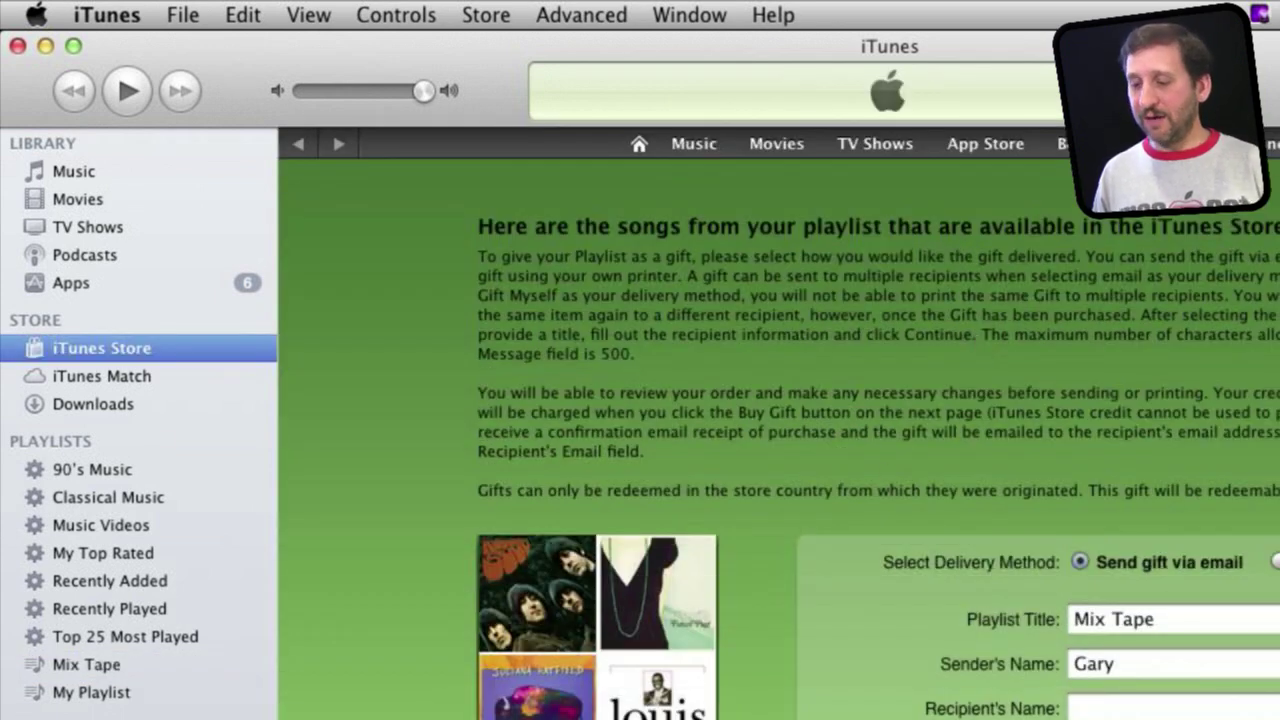
scroll(958, 500, down, 8)
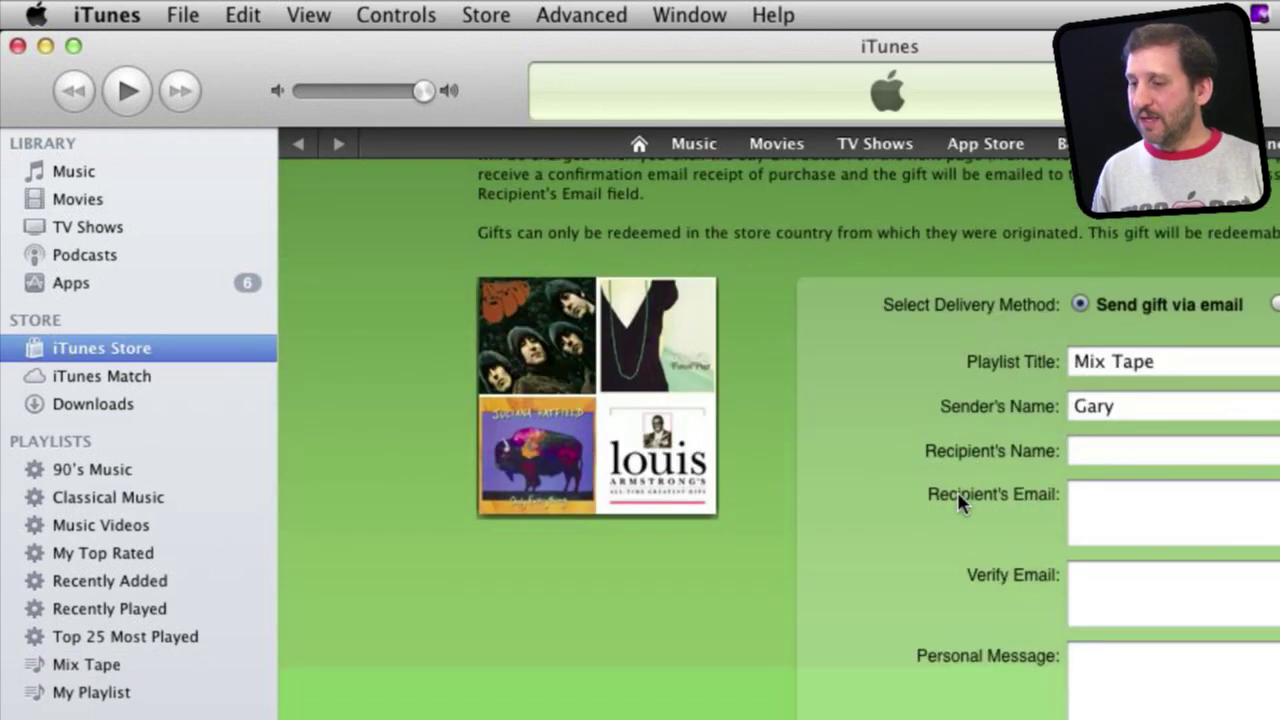
scroll(958, 494, up, 2)
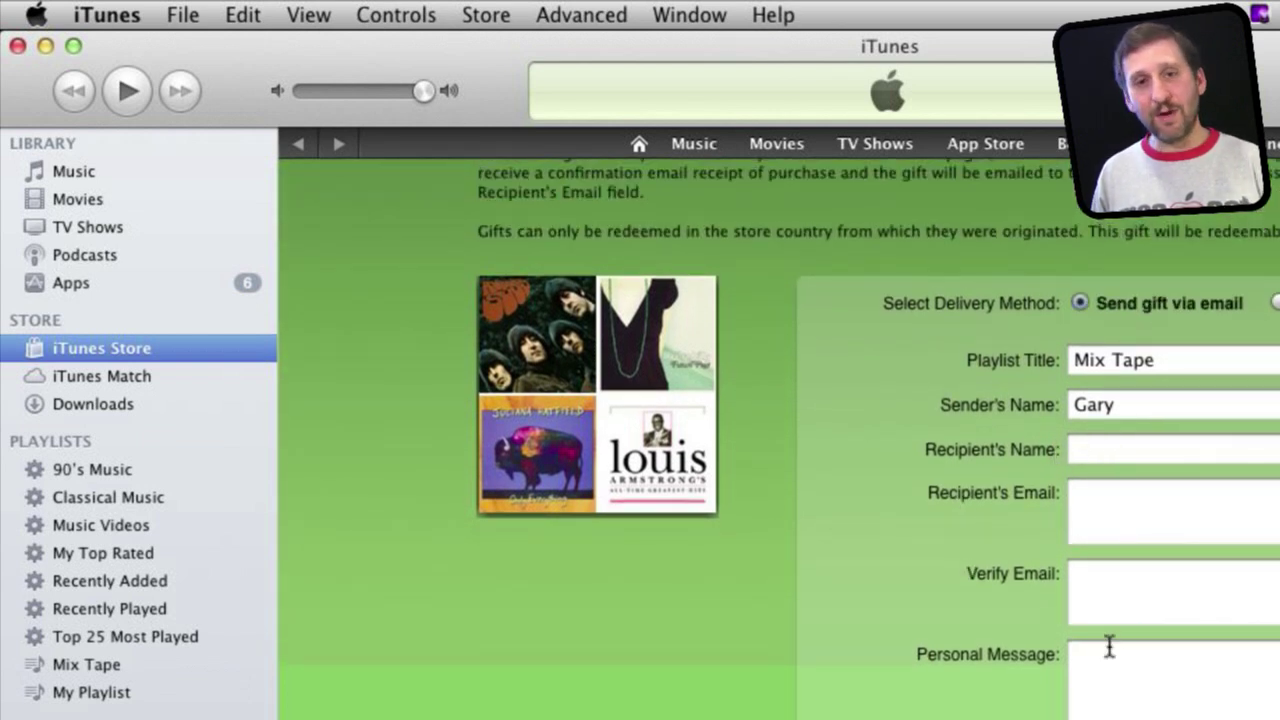
scroll(928, 560, up, 5)
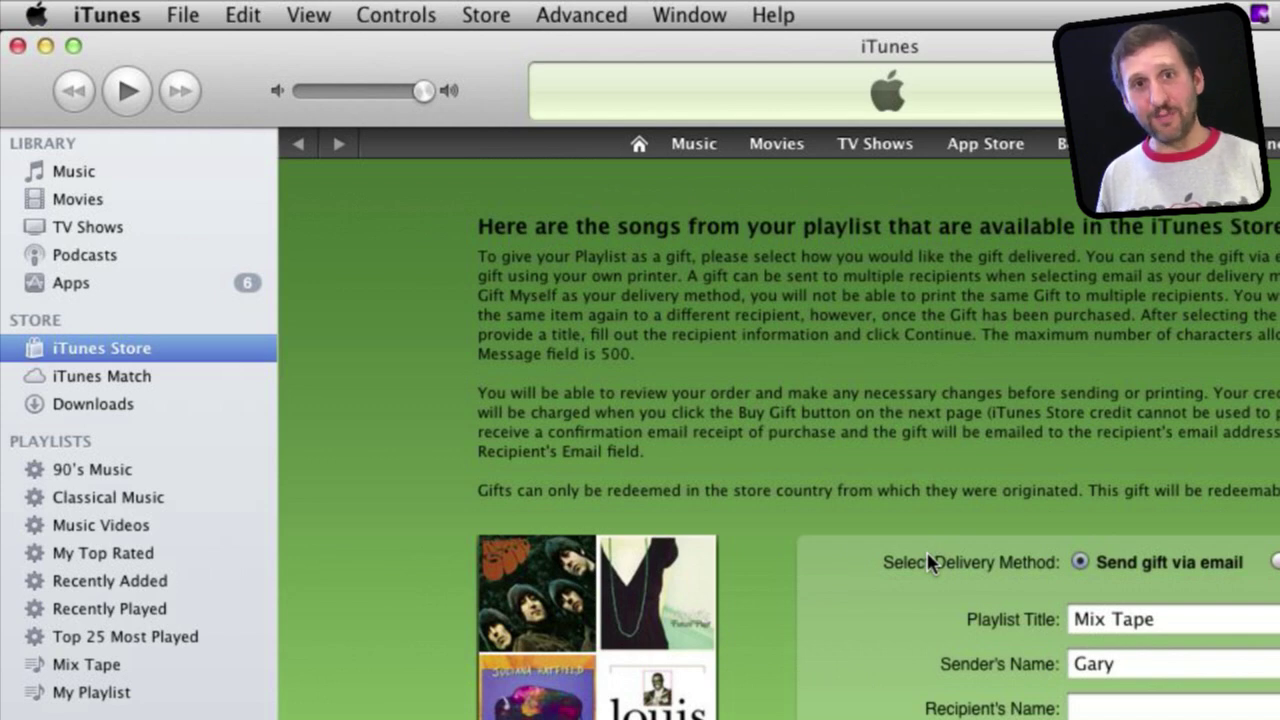
scroll(928, 562, down, 8)
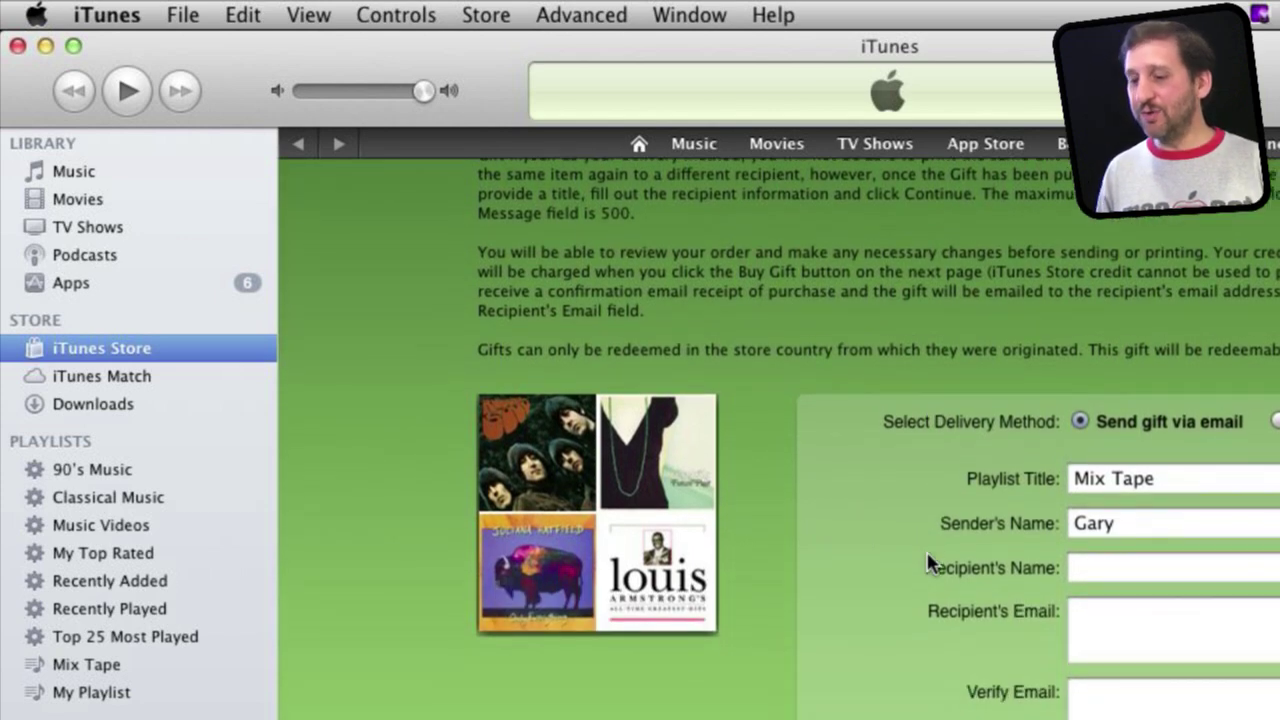
scroll(927, 553, down, 2)
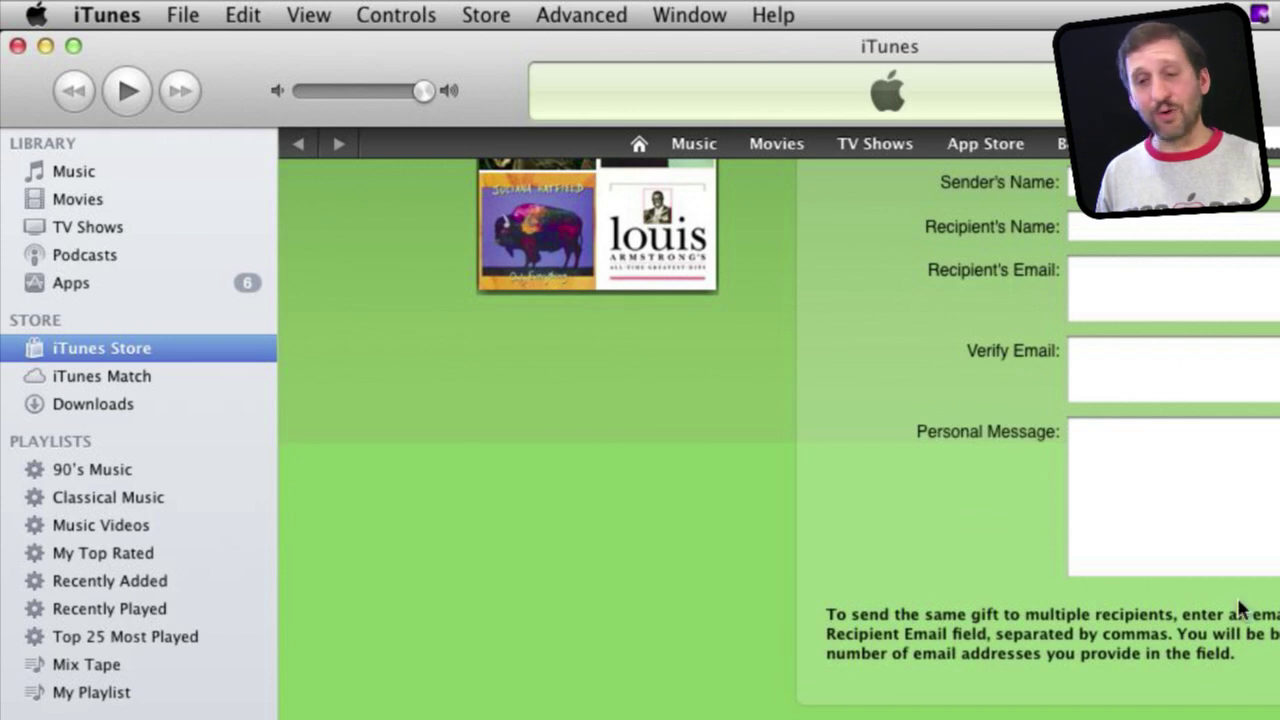
scroll(1239, 608, up, 8)
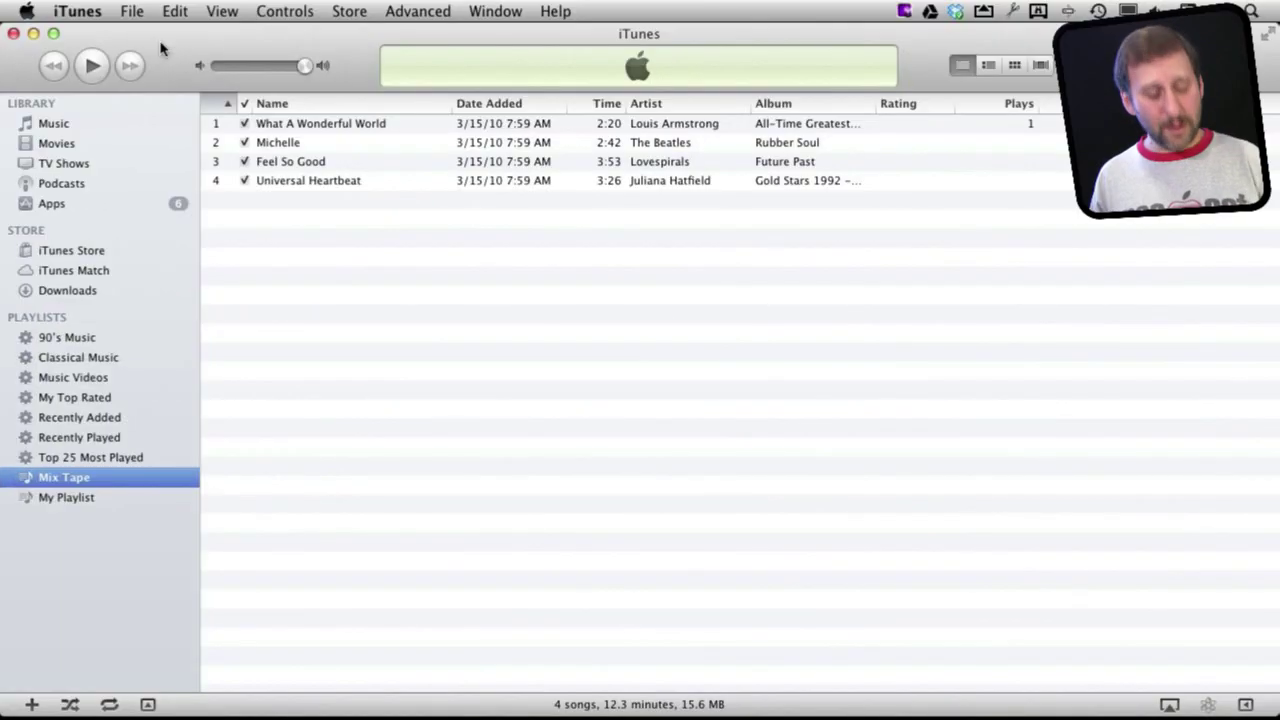
Export the Mix Tape playlist to the Desktop as the Unicode text file Mix Tape.txt
right_click(67, 483)
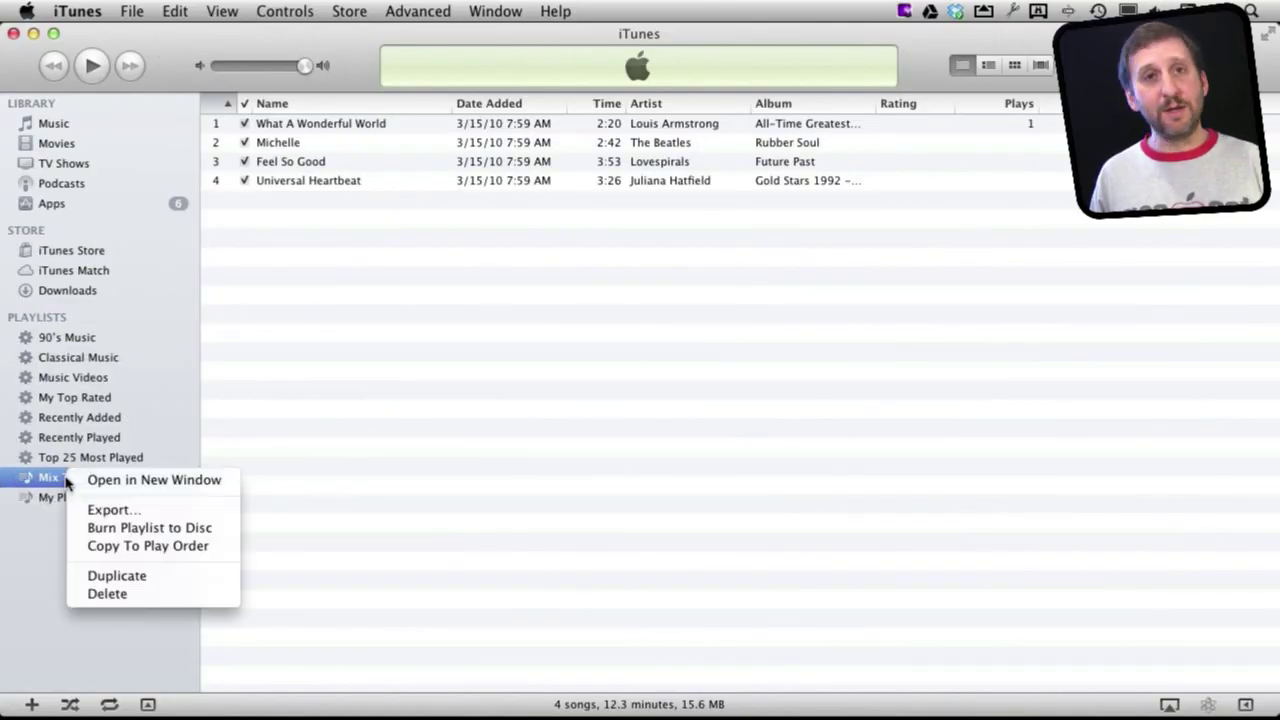
click(115, 513)
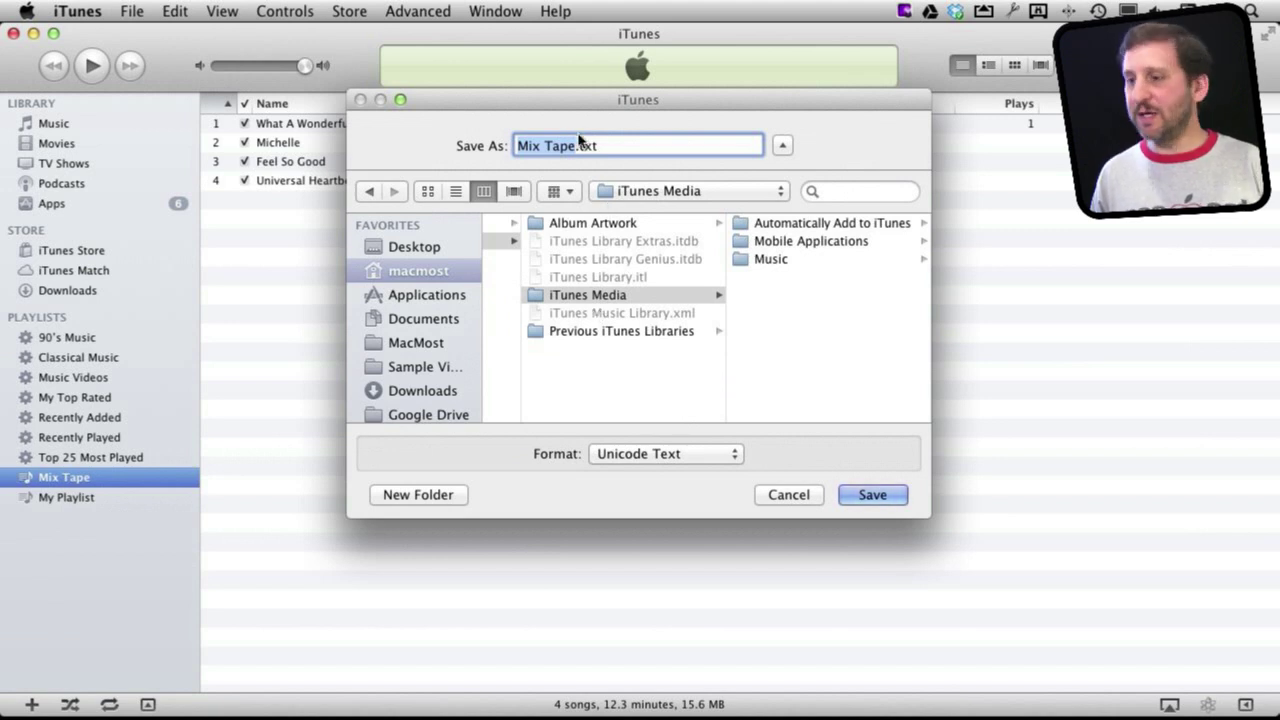
key(super+shift+d)
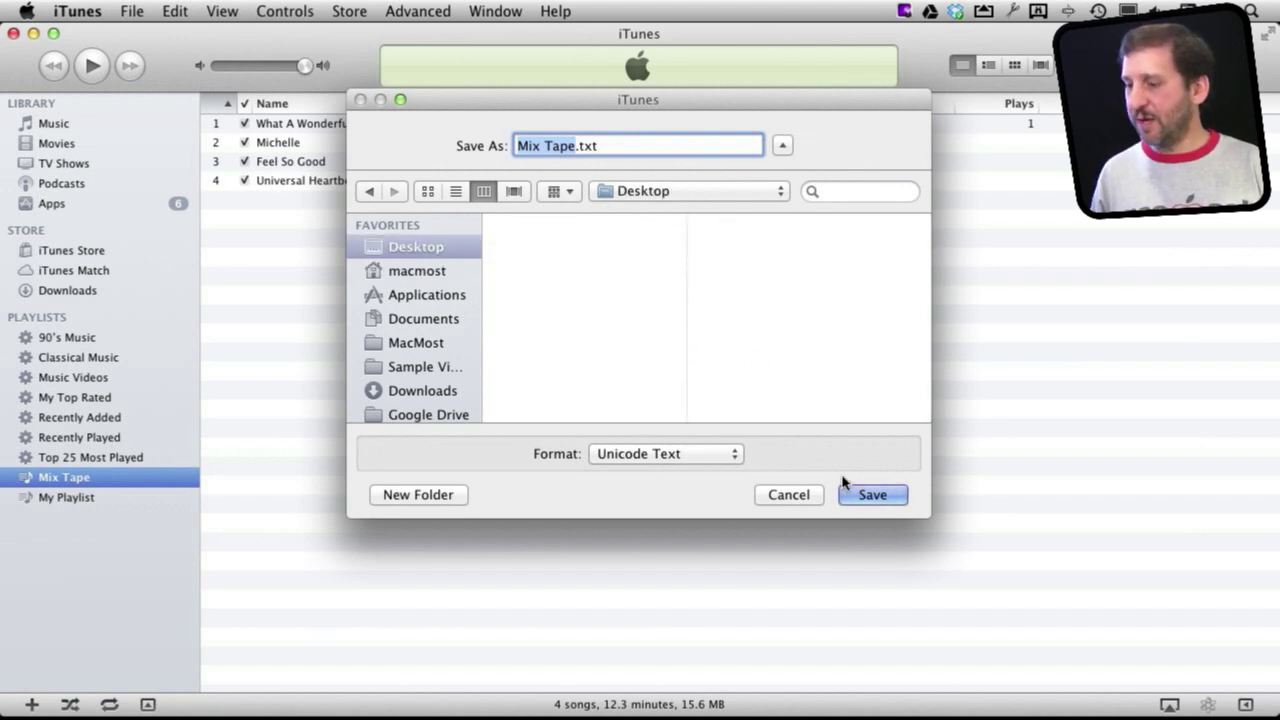
click(862, 493)
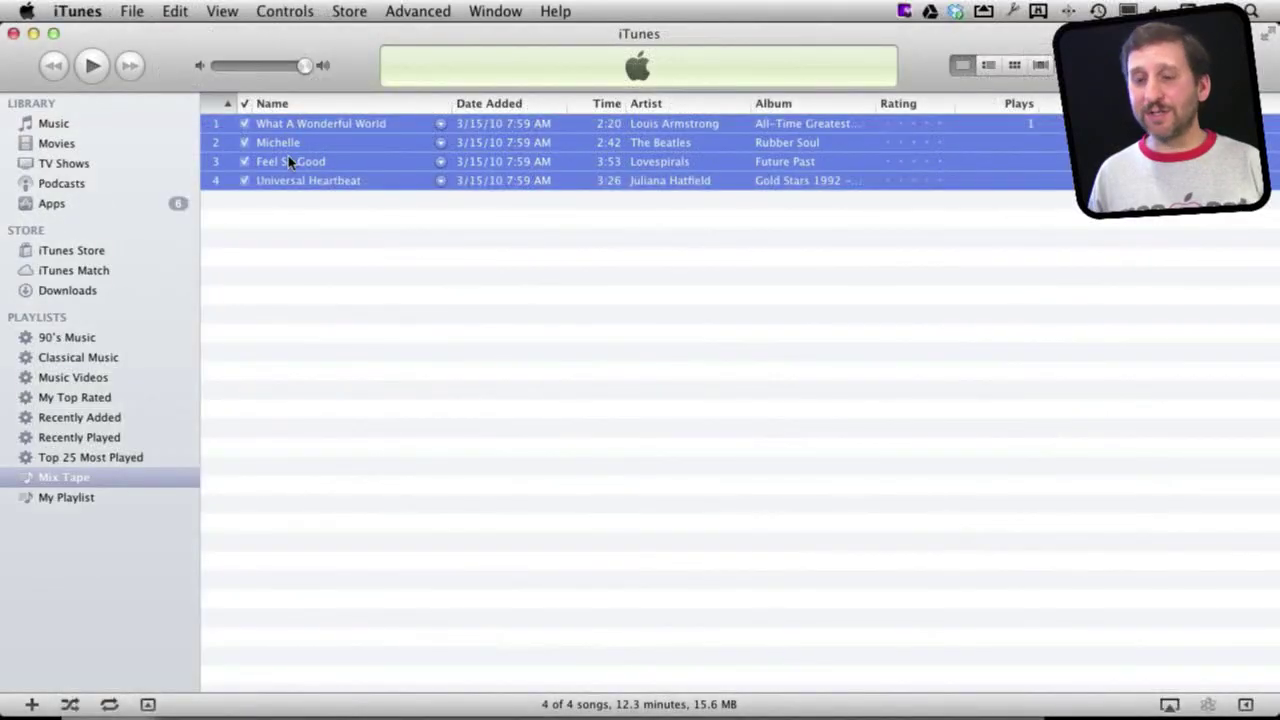
Copy the four selected songs from iTunes and paste them over all of Mix Tape.txt's text
click(175, 11)
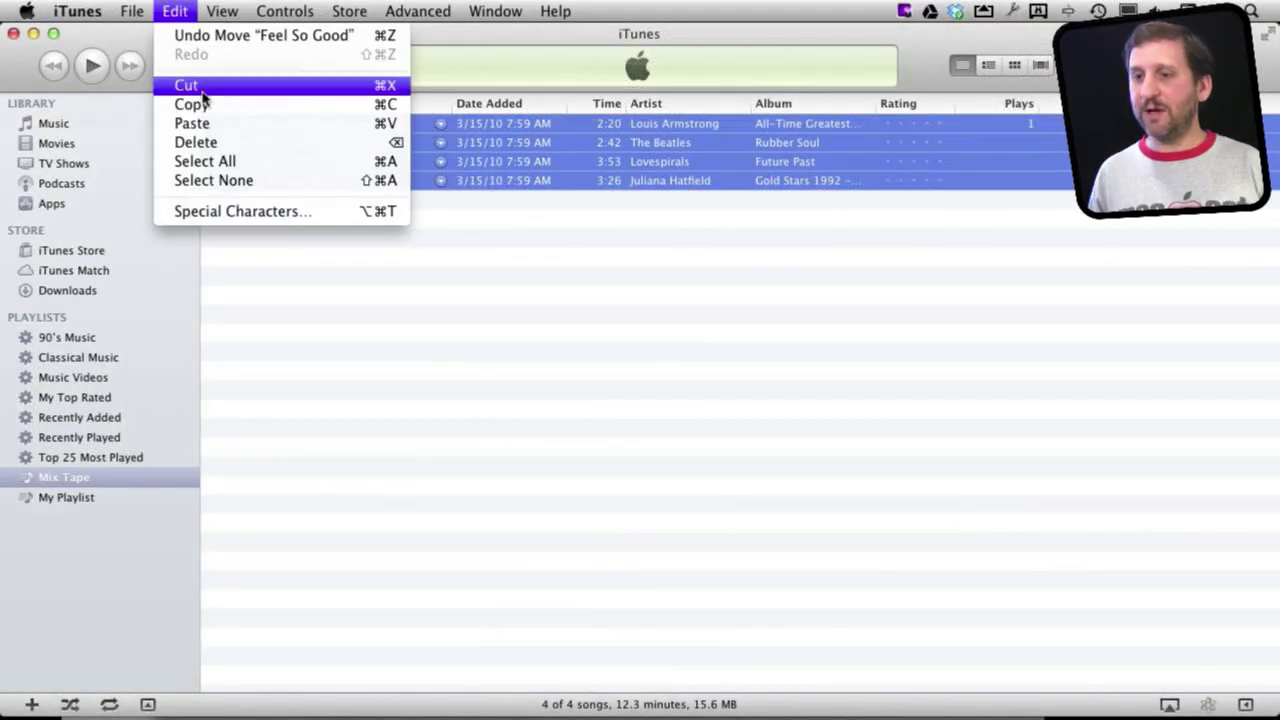
click(208, 105)
key(super+Tab)
key(super+Tab)
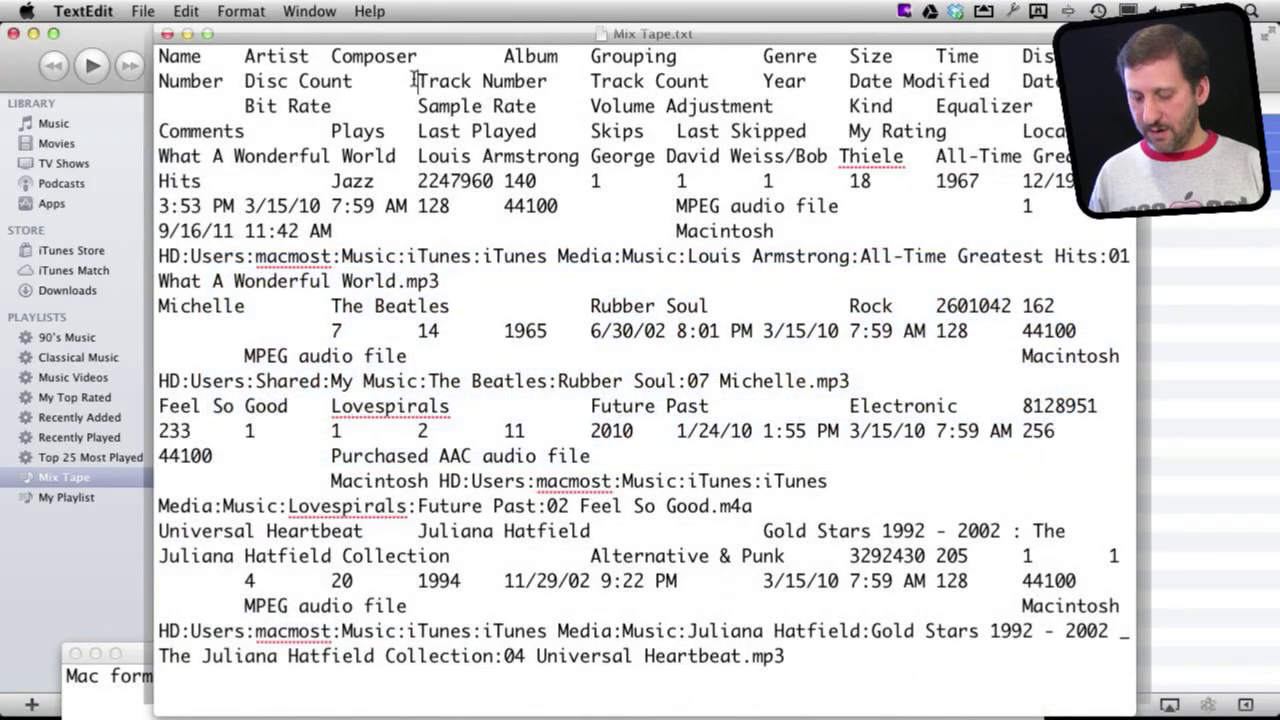
key(super+a)
key(Delete)
key(super+v)
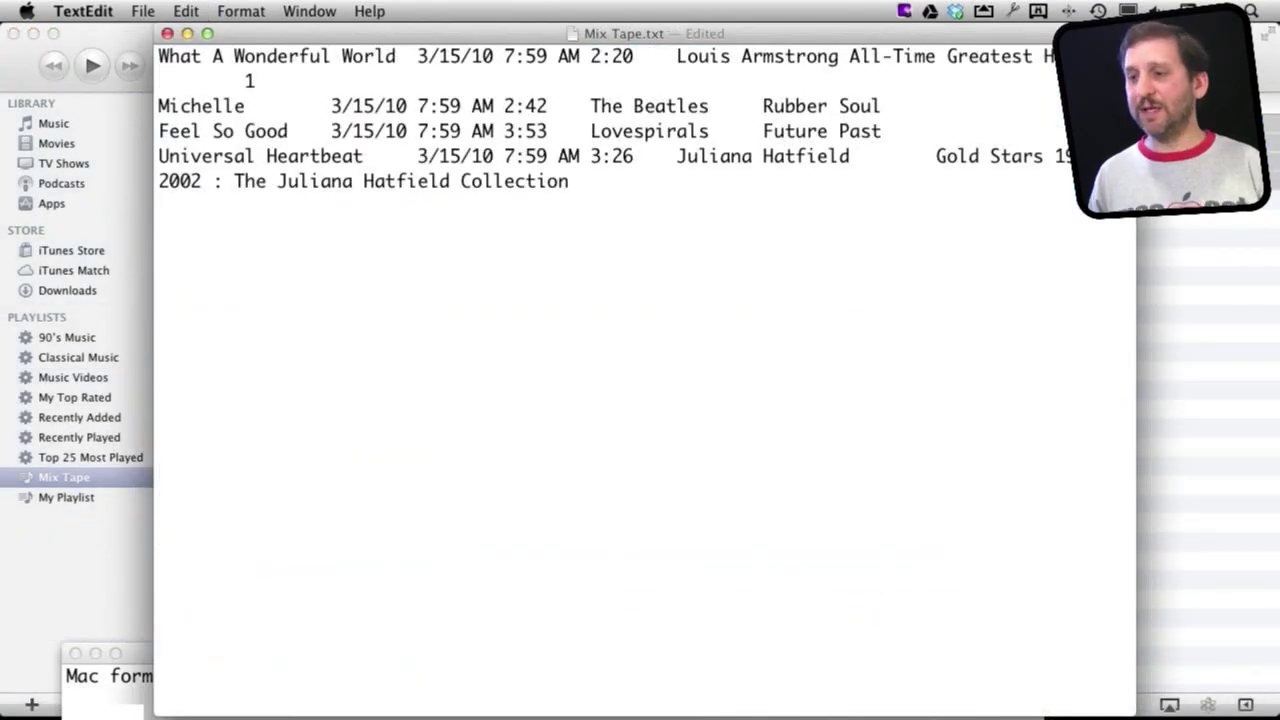